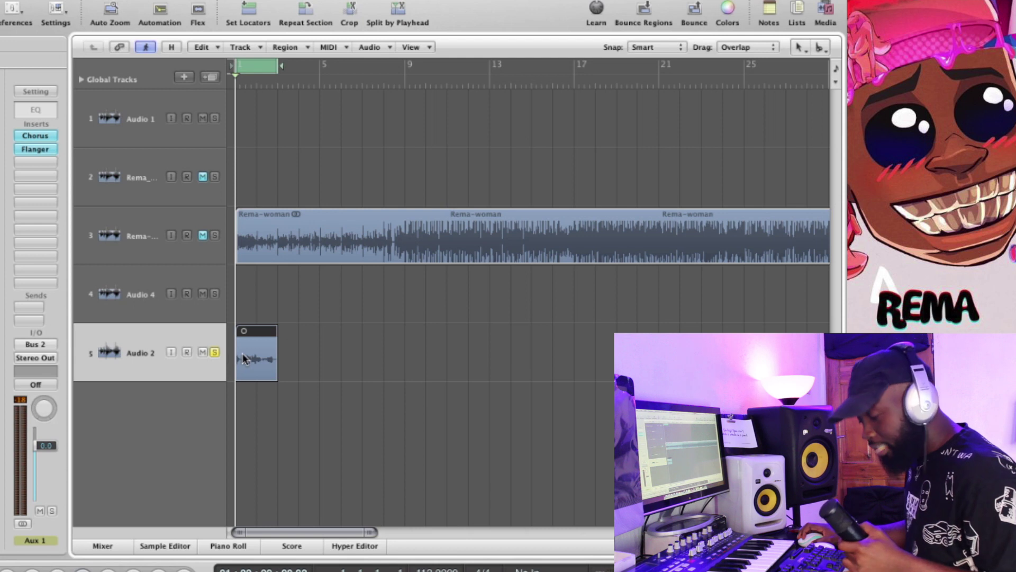
Create a new track with duplicate settings below Audio 2, mute it and return the playhead to the start
{"action": "key", "text": "space"}
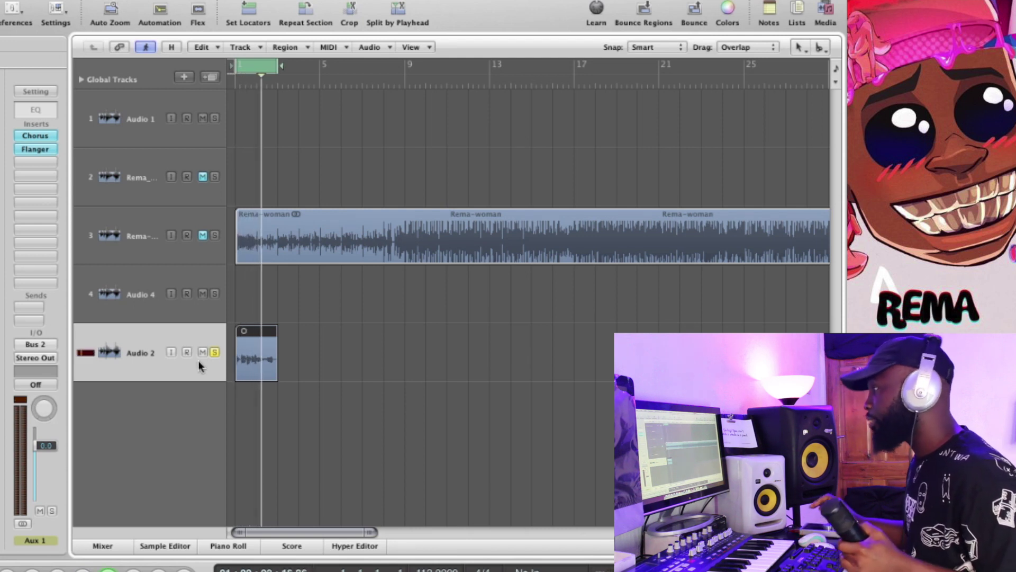
{"action": "key", "text": "super+d"}
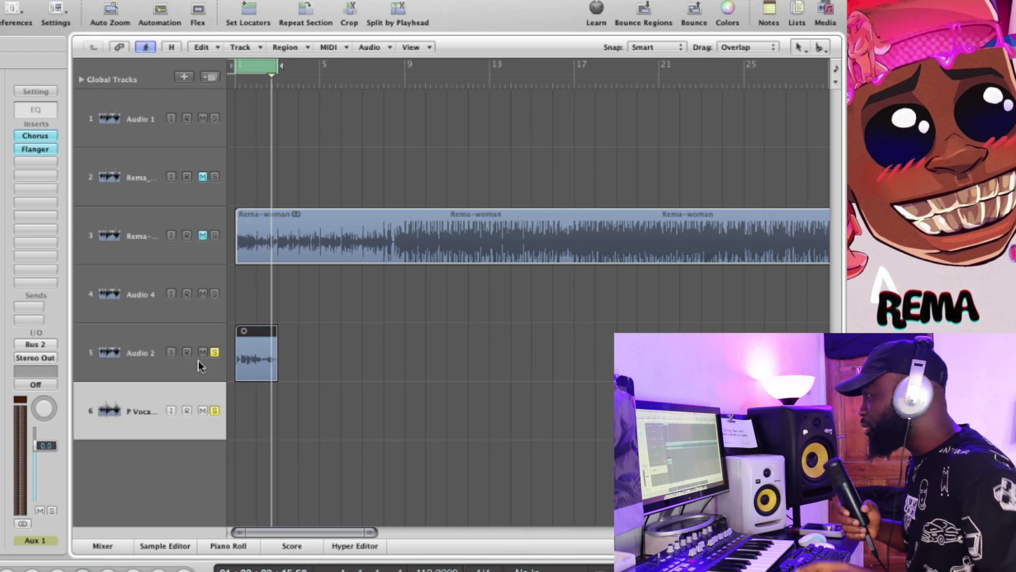
{"action": "key", "text": "ctrl+m"}
{"action": "key", "text": "Return"}
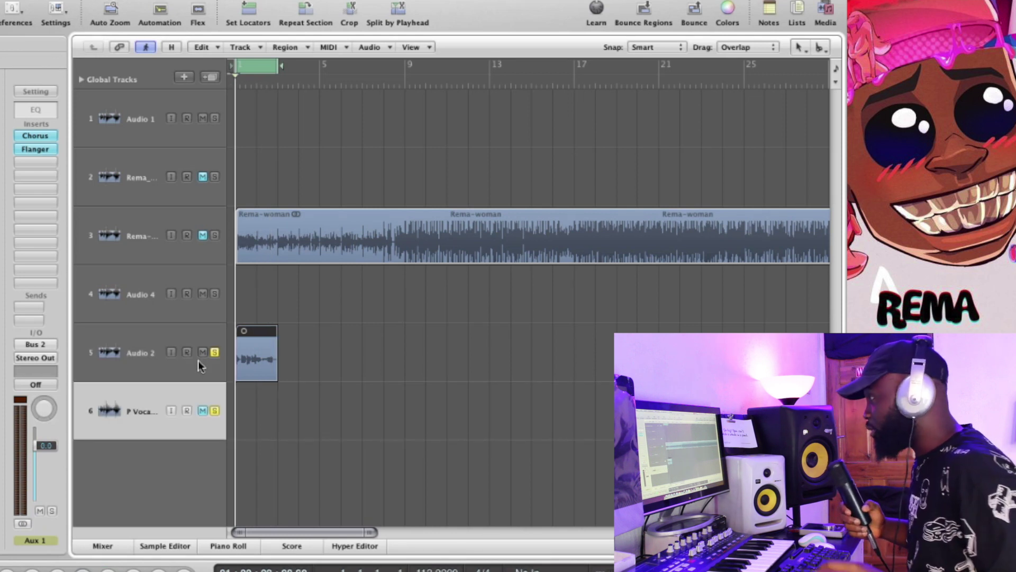
Turn off cycle mode and mute the Audio 2 track, leaving neither of the two lowest tracks soloed
{"action": "key", "text": "c"}
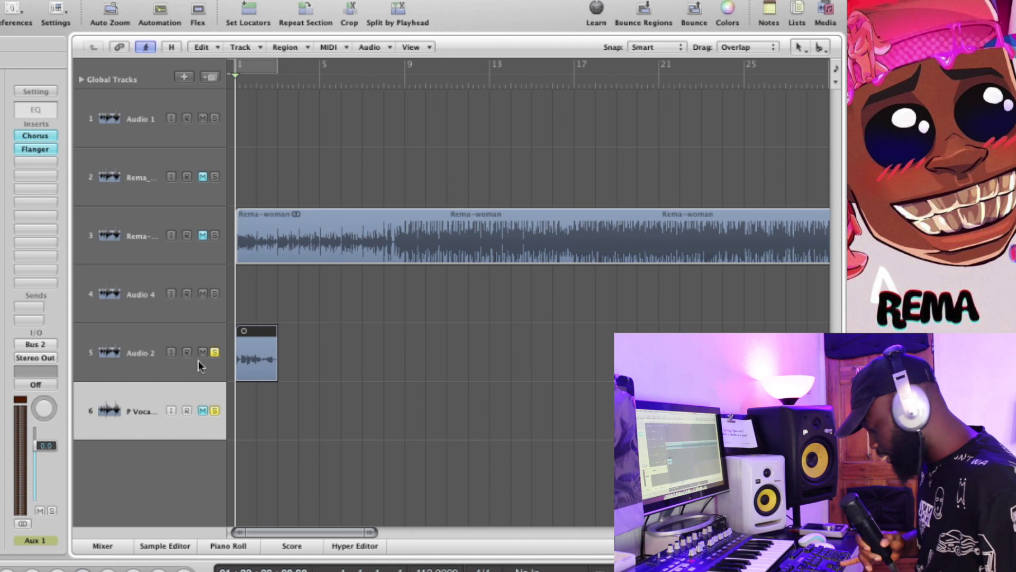
{"action": "key", "text": "super+Right"}
{"action": "key", "text": "super+Right"}
{"action": "key", "text": "super+Right"}
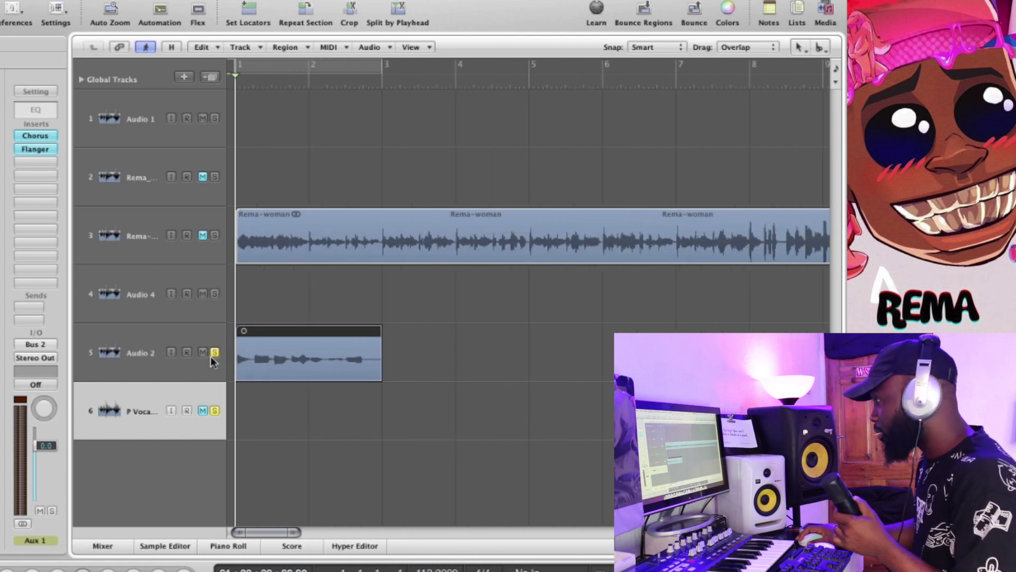
{"action": "left_click", "coordinate": [199, 352]}
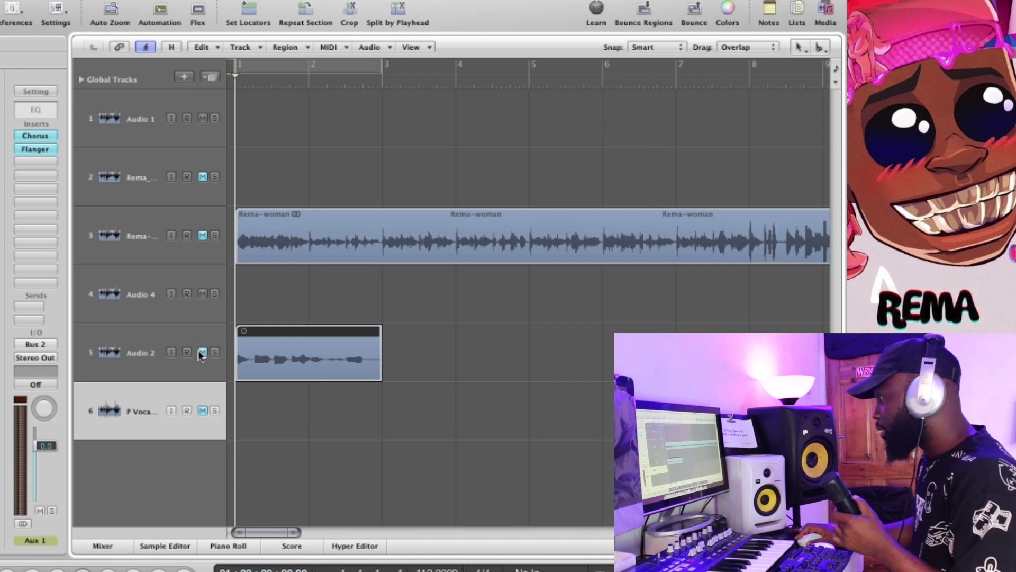
{"action": "left_click", "coordinate": [180, 389]}
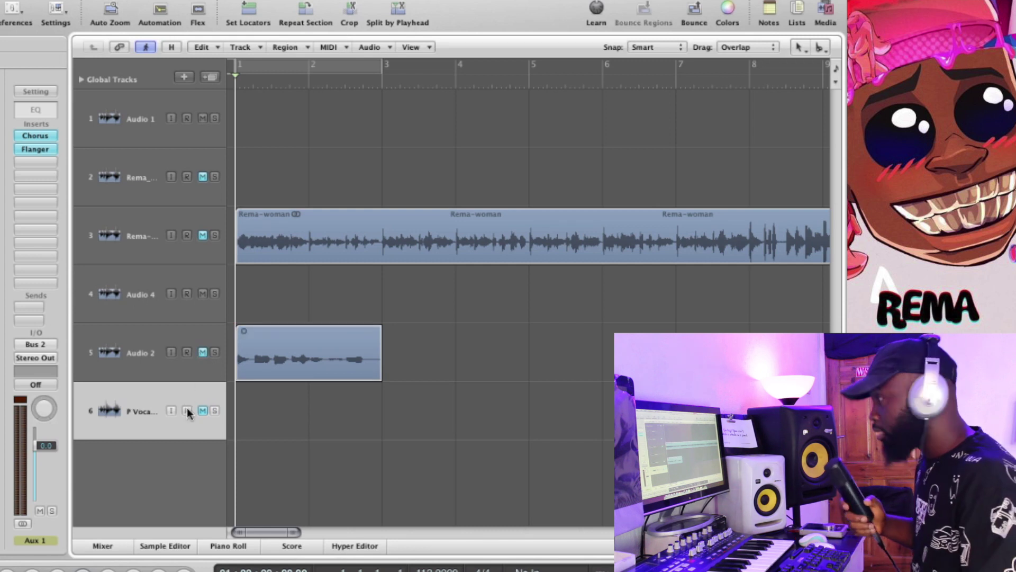
Record a vocal take of about six bars on track 6 from bar 1, then disarm the track
{"action": "key", "text": "r"}
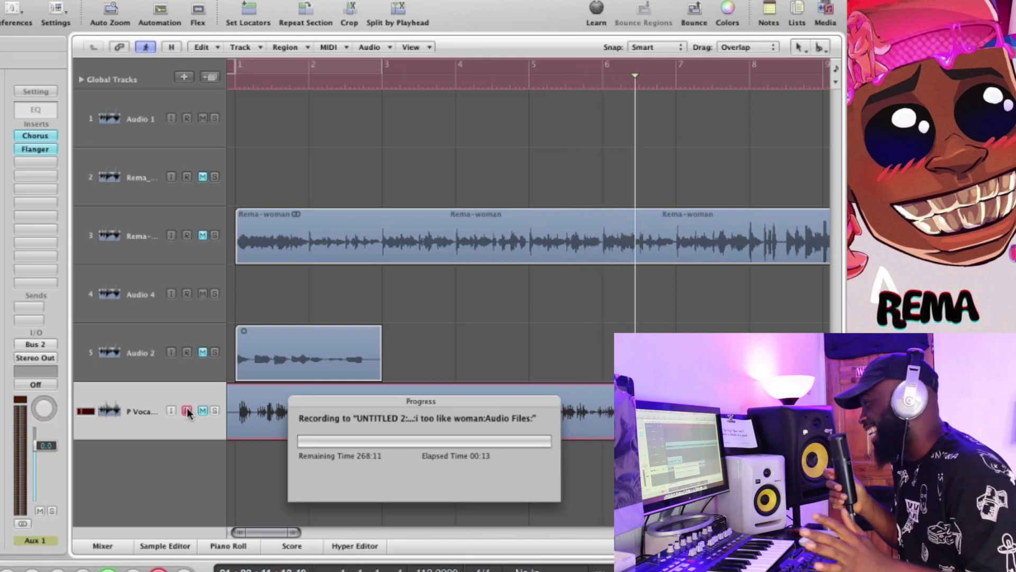
{"action": "left_click", "coordinate": [186, 410]}
{"action": "key", "text": "Return"}
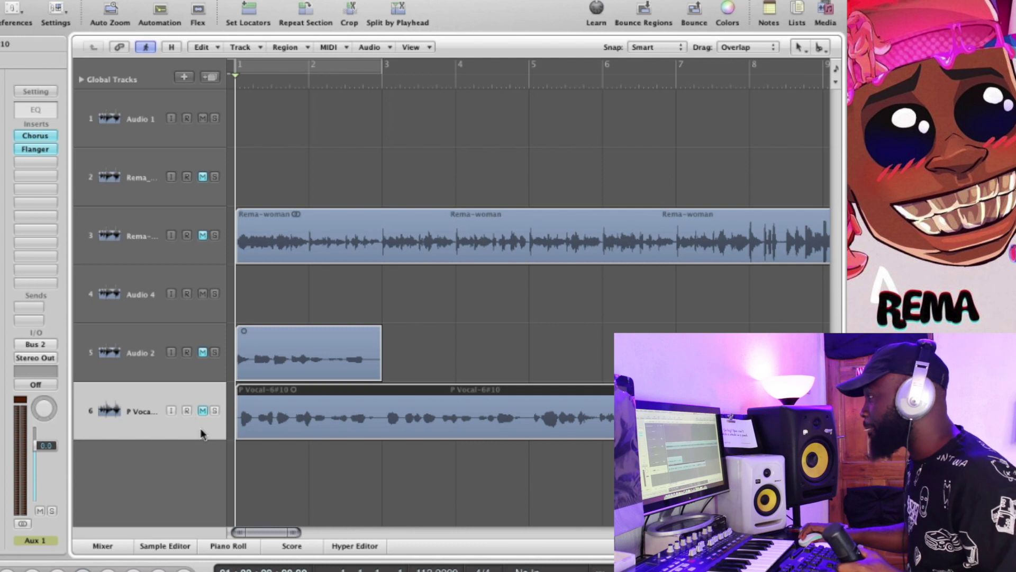
Unmute track 6 and turn on cycle mode with a range from bar 1 to bar 6
{"action": "left_click", "coordinate": [202, 411]}
{"action": "left_click", "coordinate": [354, 65]}
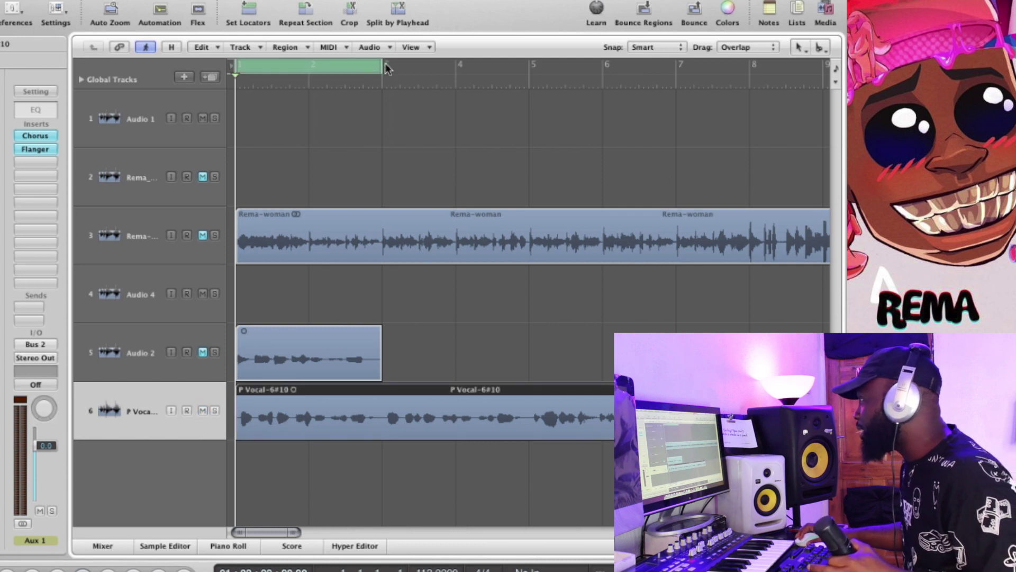
{"action": "left_click_drag", "start_coordinate": [378, 64], "coordinate": [603, 125]}
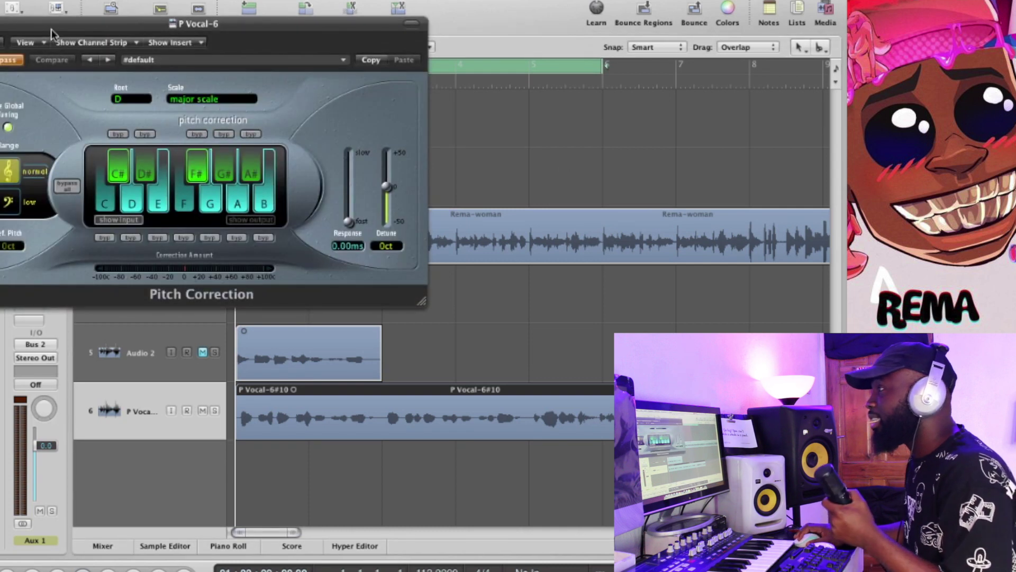
Take the Pitch Correction plug-in on track 6 out of bypass, close it and play back the vocal
{"action": "left_click_drag", "start_coordinate": [52, 29], "coordinate": [154, 91]}
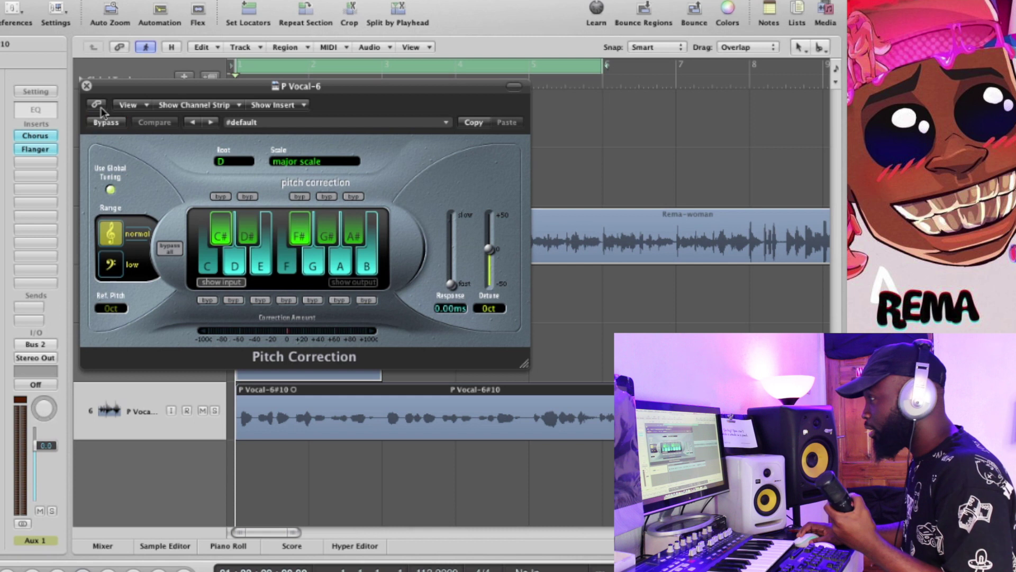
{"action": "left_click", "coordinate": [86, 85]}
{"action": "key", "text": "space"}
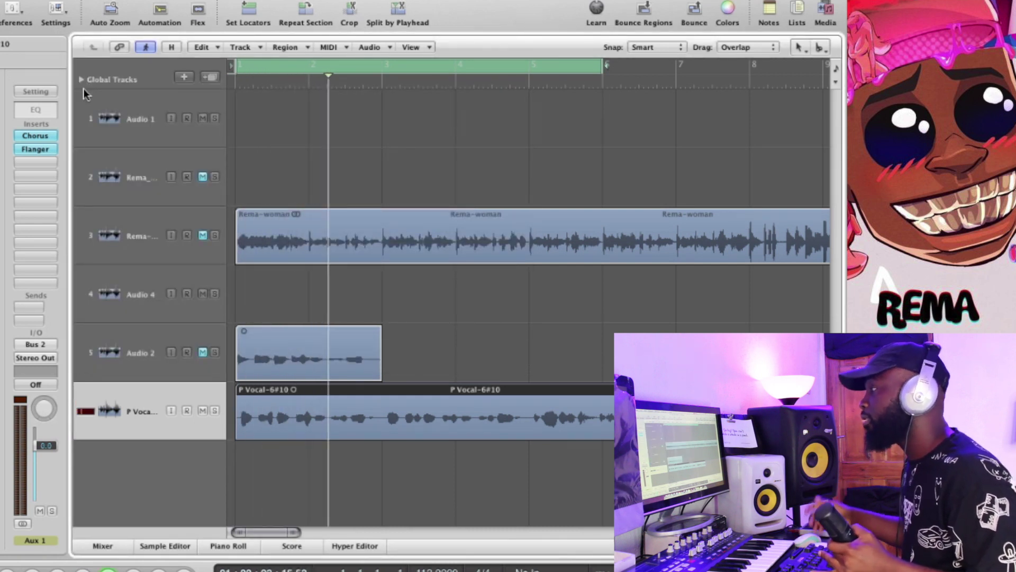
{"action": "key", "text": "space"}
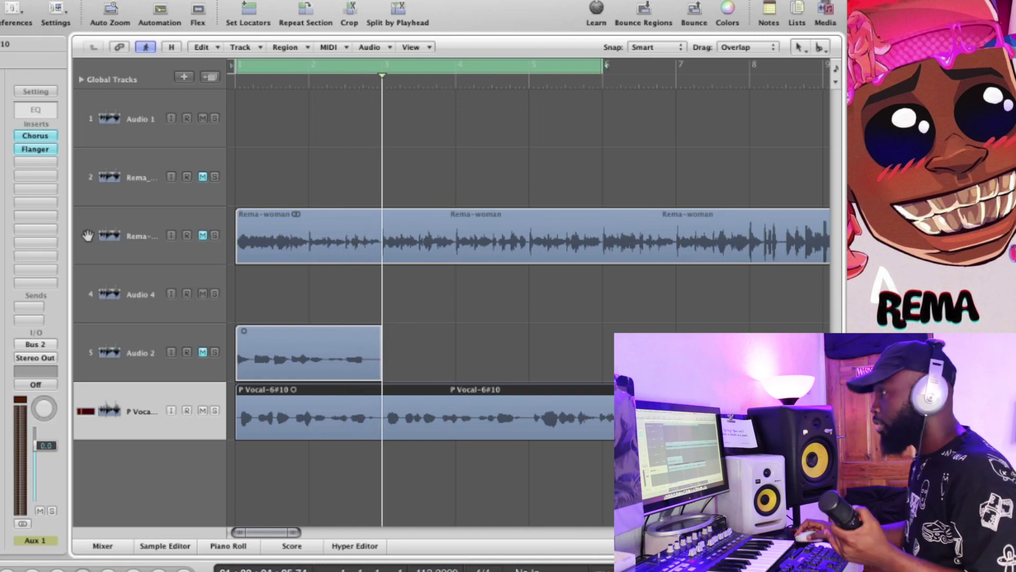
Examine the Channel EQ curve and band settings on track 6, close the plug-in and return to the start
{"action": "double_click", "coordinate": [1, 149]}
{"action": "left_click_drag", "start_coordinate": [50, 43], "coordinate": [215, 92]}
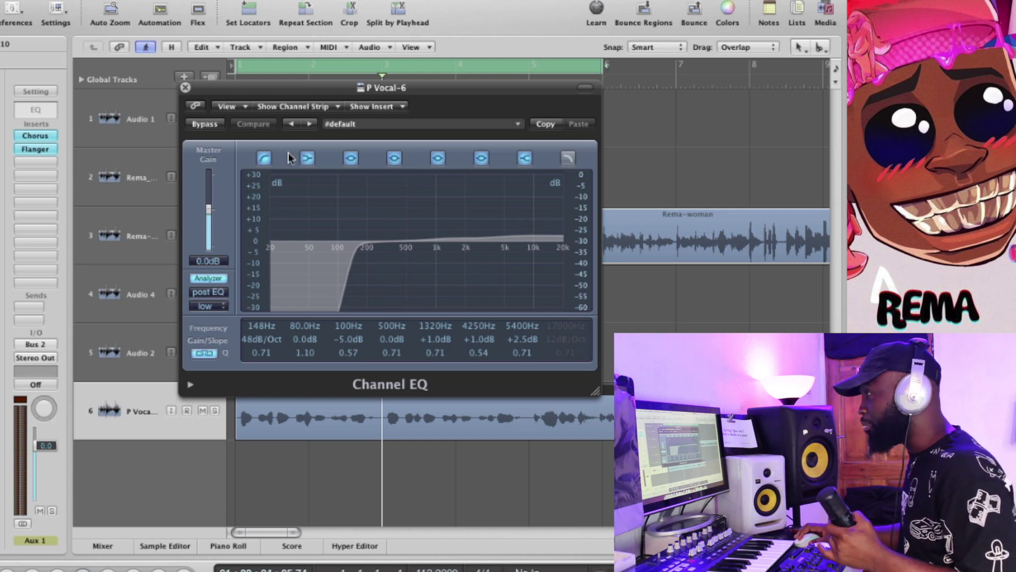
{"action": "left_click", "coordinate": [185, 88]}
{"action": "key", "text": "Return"}
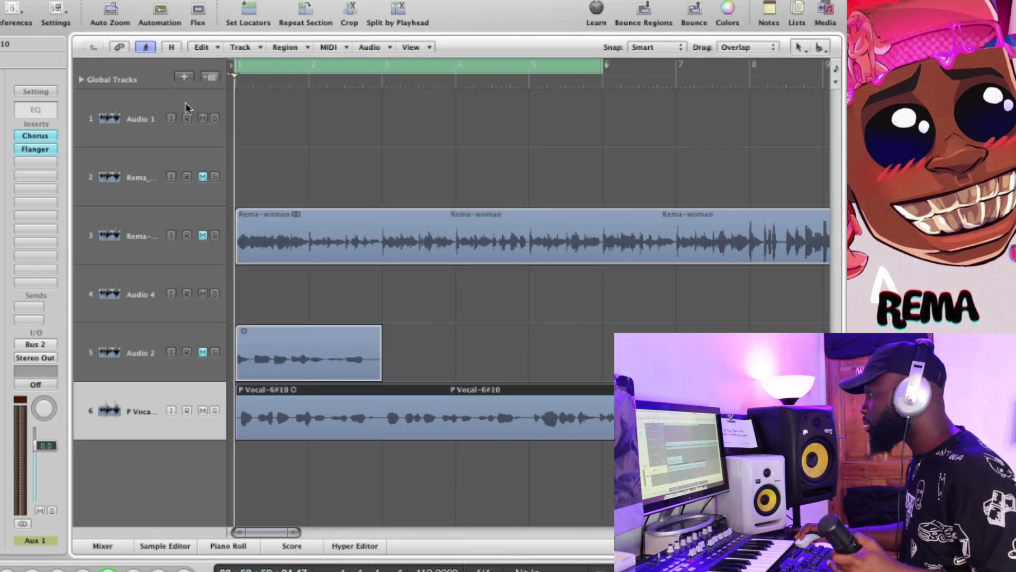
Rename track 6 as Audio 5 and play back the vocal take
{"action": "double_click", "coordinate": [130, 412]}
{"action": "left_click", "coordinate": [132, 418]}
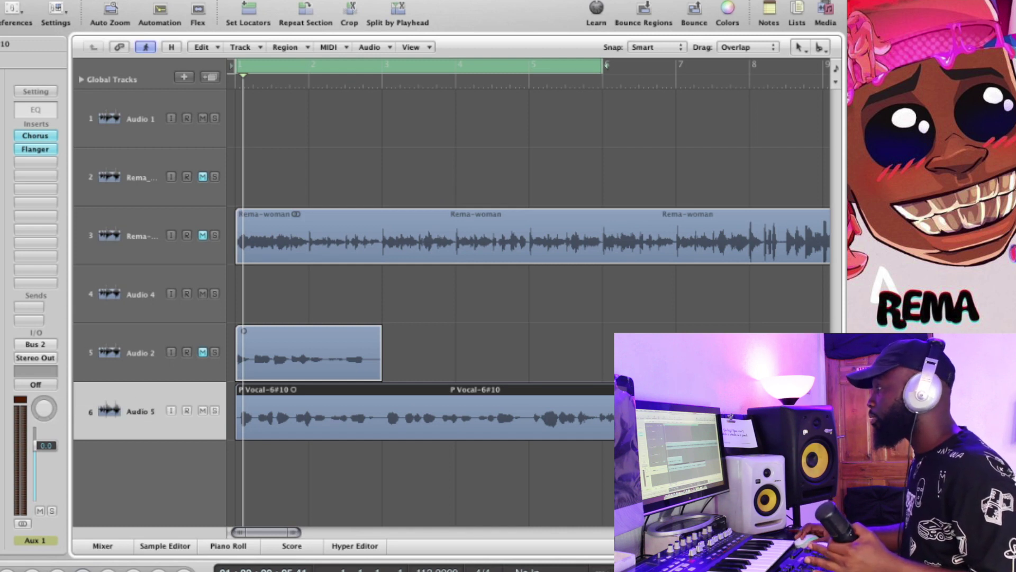
{"action": "key", "text": "space"}
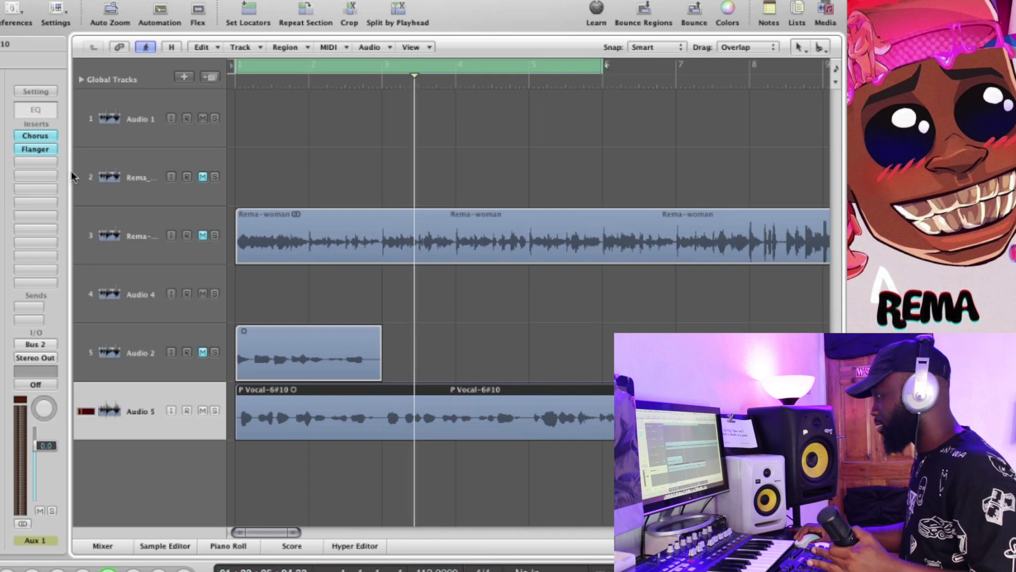
{"action": "key", "text": "space"}
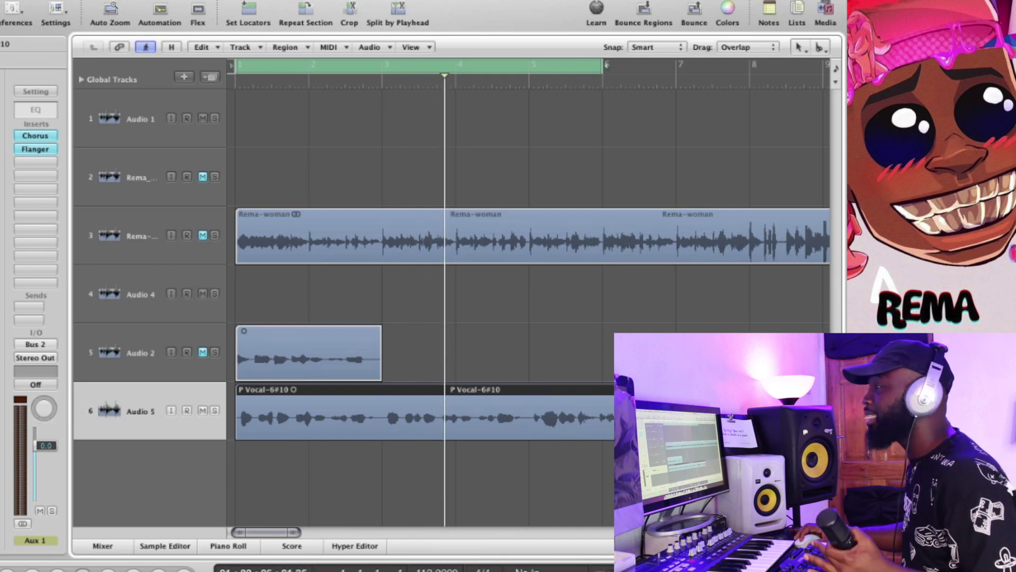
Take the Rap Vocal Compressor on Audio 5 out of bypass, listen to it and close the plug-in
{"action": "double_click", "coordinate": [1, 150]}
{"action": "left_click", "coordinate": [164, 59]}
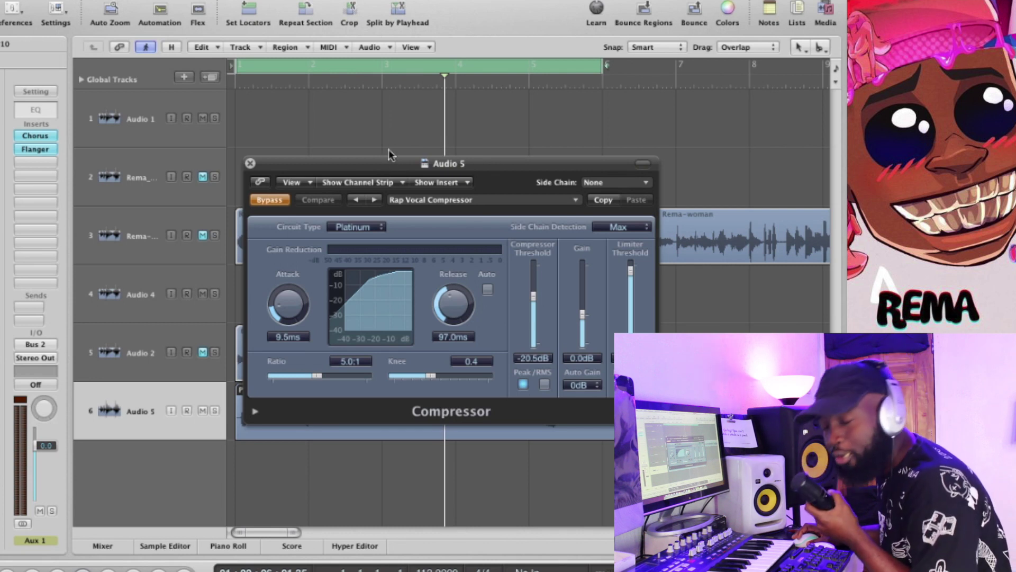
{"action": "left_click_drag", "start_coordinate": [322, 166], "coordinate": [286, 198]}
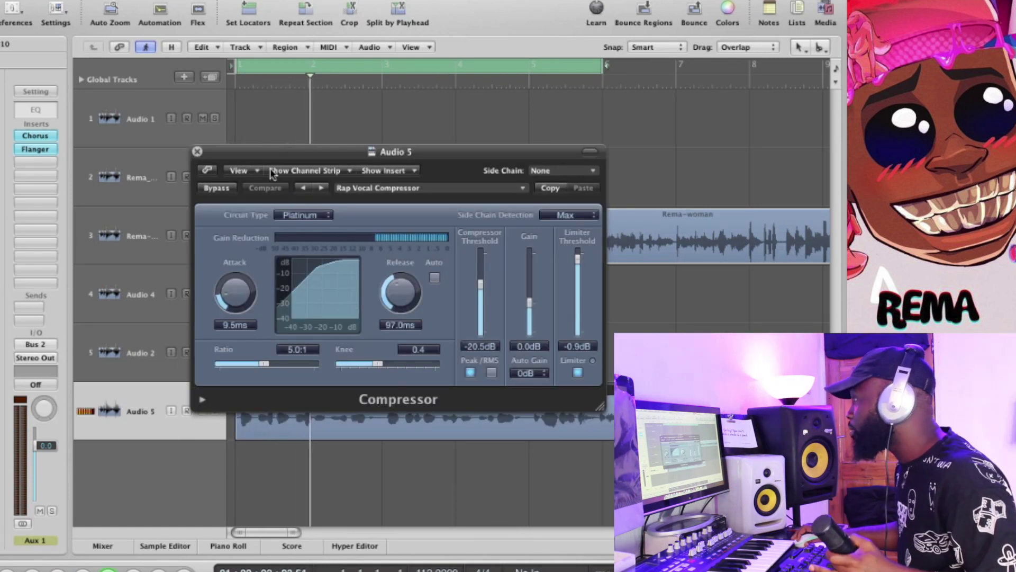
{"action": "left_click", "coordinate": [197, 153]}
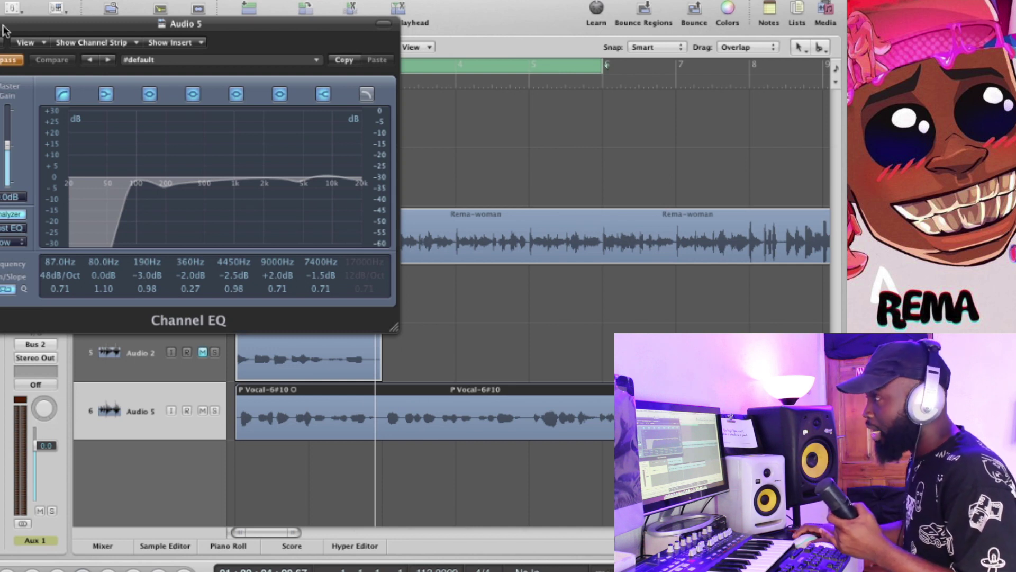
Take the next Channel EQ on Audio 5 out of bypass, play back the vocal and close the plug-in
{"action": "left_click", "coordinate": [10, 60]}
{"action": "key", "text": "space"}
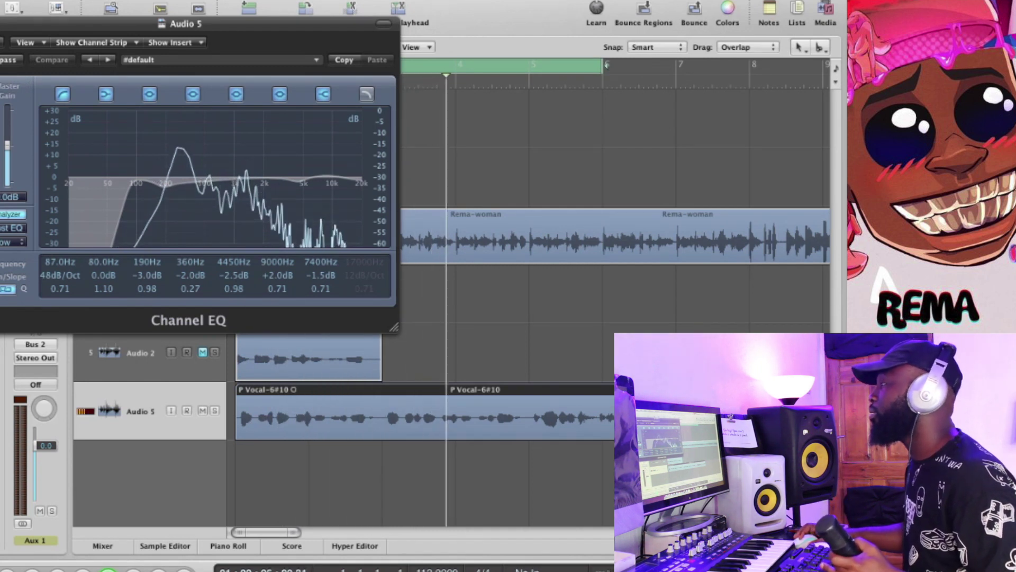
{"action": "key", "text": "space"}
{"action": "key", "text": "super+w"}
Take the Vocal Transformer on Audio 5 out of bypass and play back the vocal with it
{"action": "double_click", "coordinate": [0, 216]}
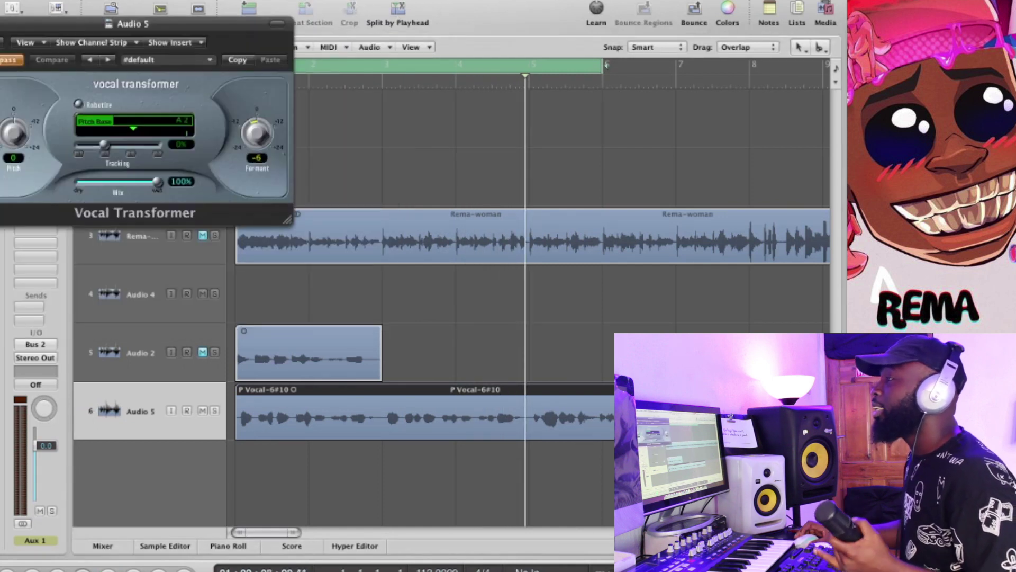
{"action": "left_click_drag", "start_coordinate": [66, 26], "coordinate": [265, 174]}
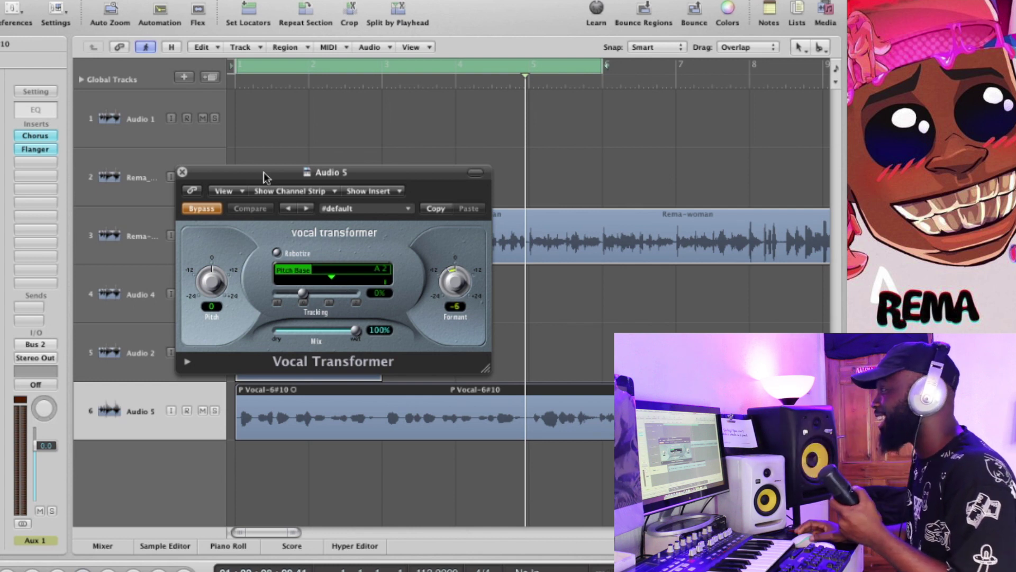
{"action": "left_click", "coordinate": [202, 208]}
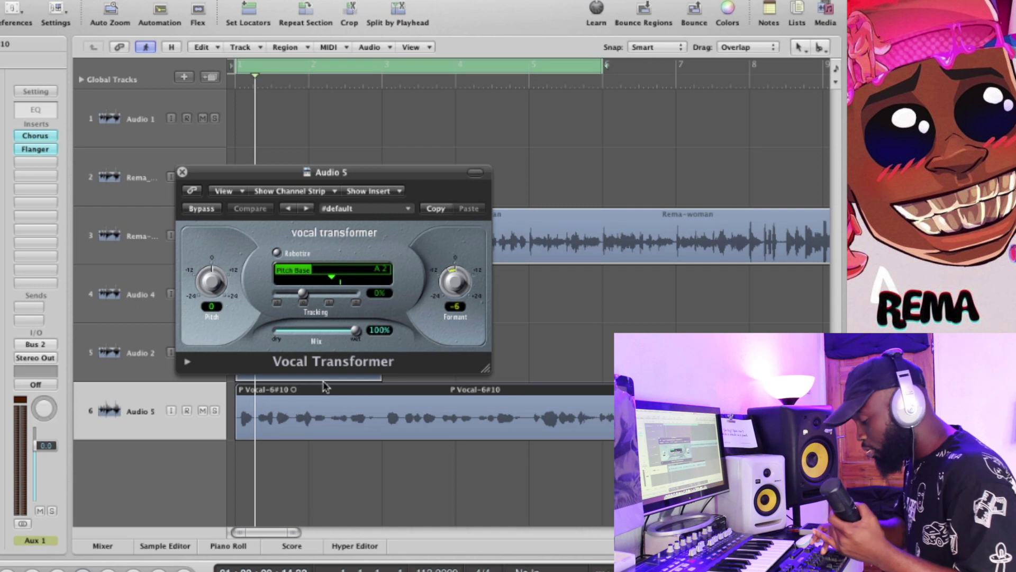
{"action": "key", "text": "space"}
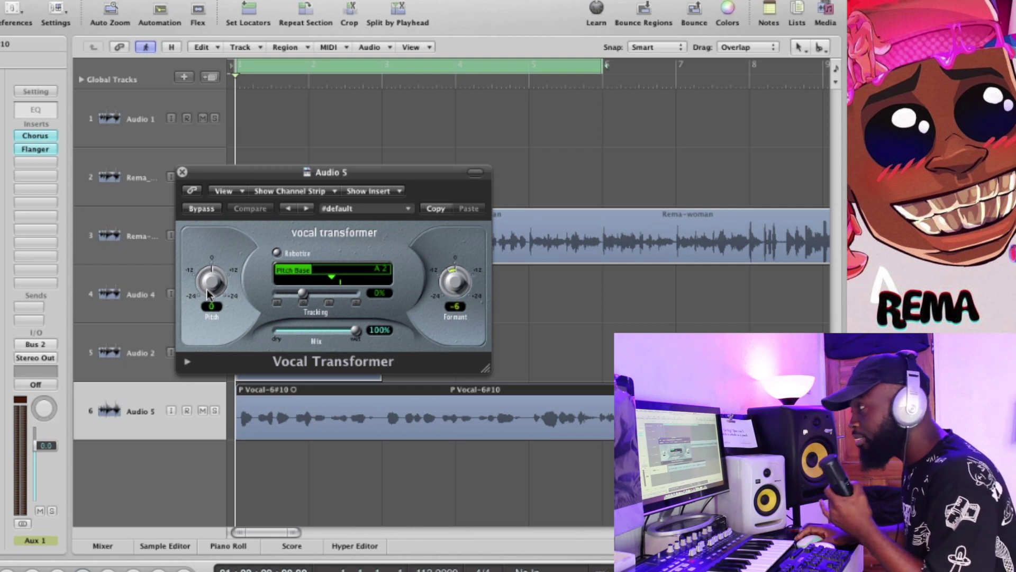
{"action": "key", "text": "space"}
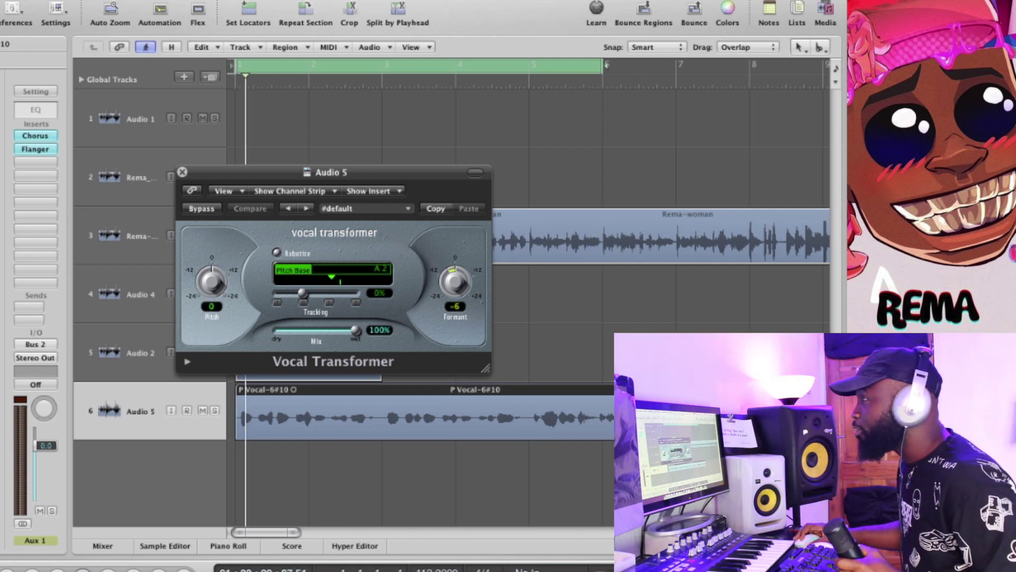
Open the PlatinumVerb on Audio 5 and move both plug-in windows clear of the track list
{"action": "double_click", "coordinate": [1, 149]}
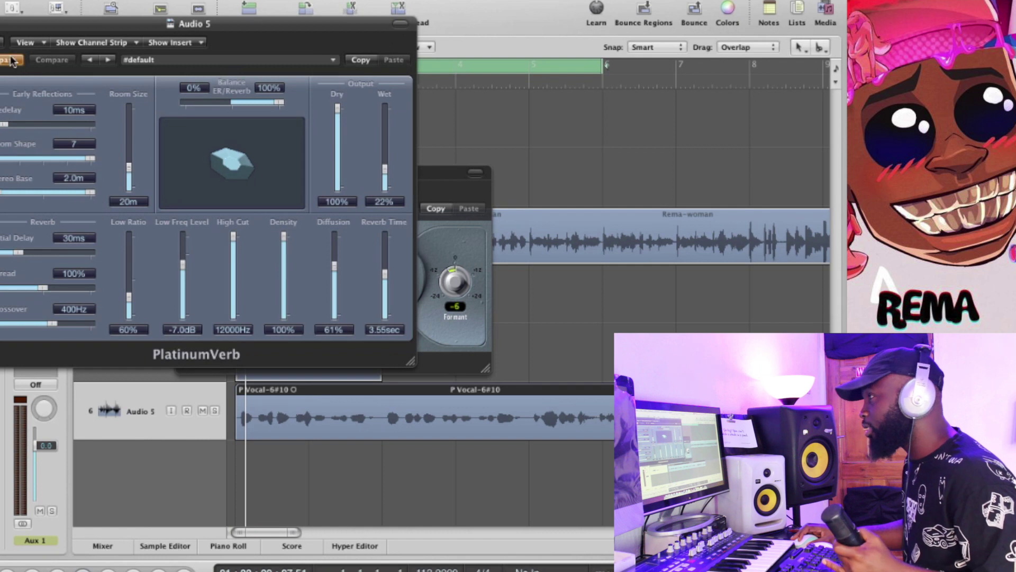
{"action": "left_click_drag", "start_coordinate": [28, 22], "coordinate": [453, 546]}
{"action": "left_click_drag", "start_coordinate": [223, 170], "coordinate": [525, 353]}
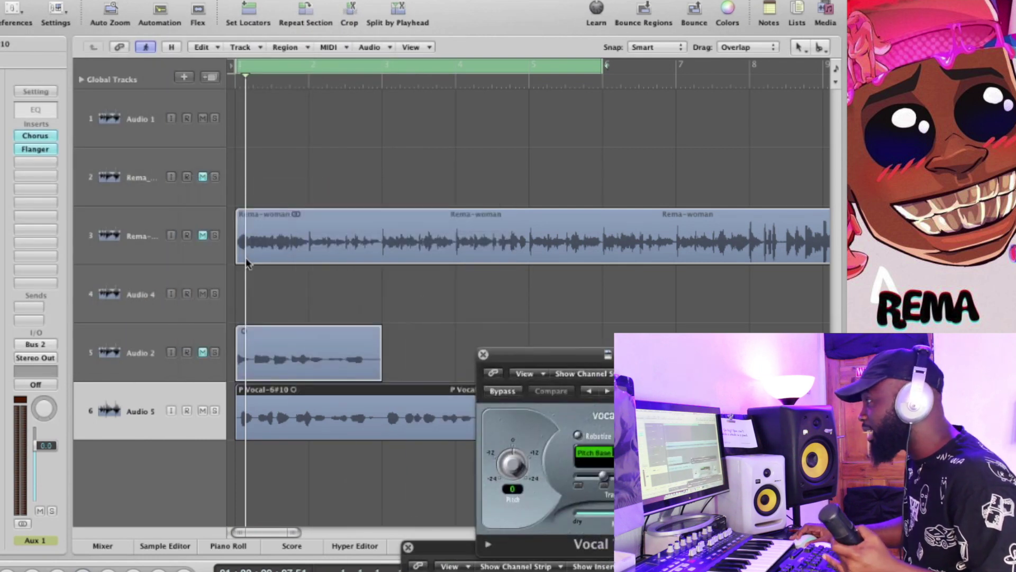
Solo the Rema-woman track to listen to the original song, then unsolo and mute it again
{"action": "left_click", "coordinate": [216, 236]}
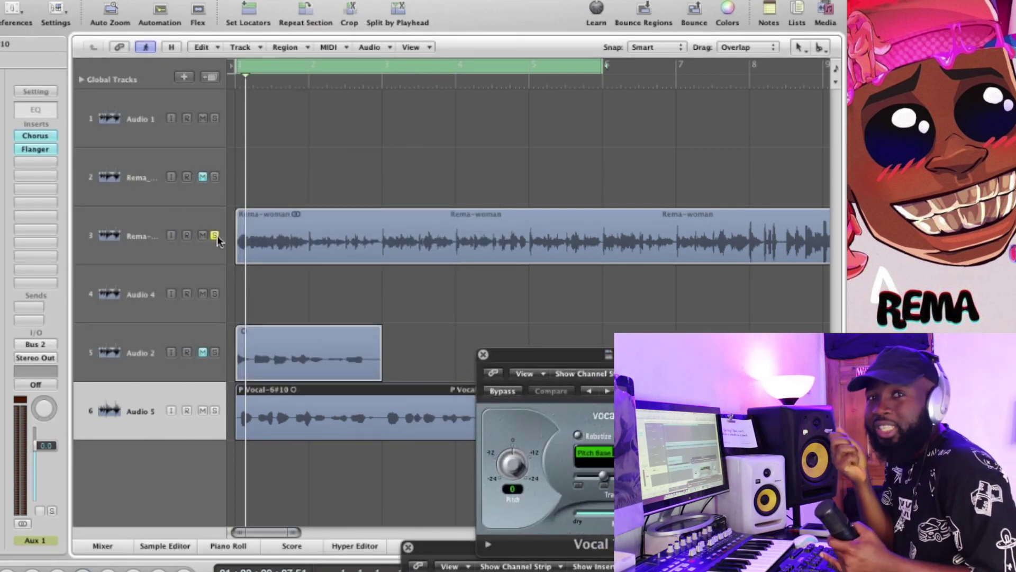
{"action": "key", "text": "space"}
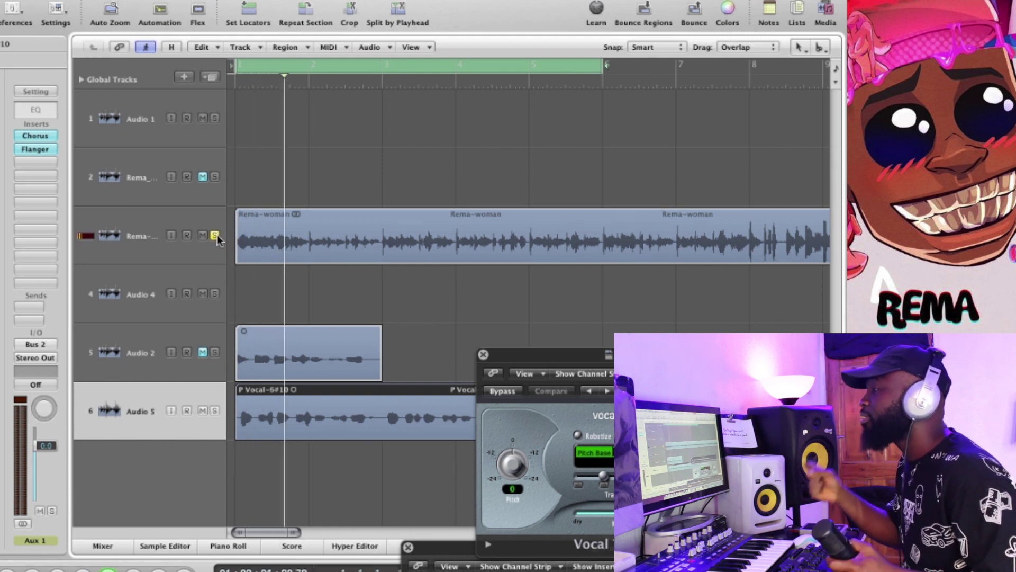
{"action": "left_click", "coordinate": [215, 236]}
{"action": "left_click", "coordinate": [203, 236]}
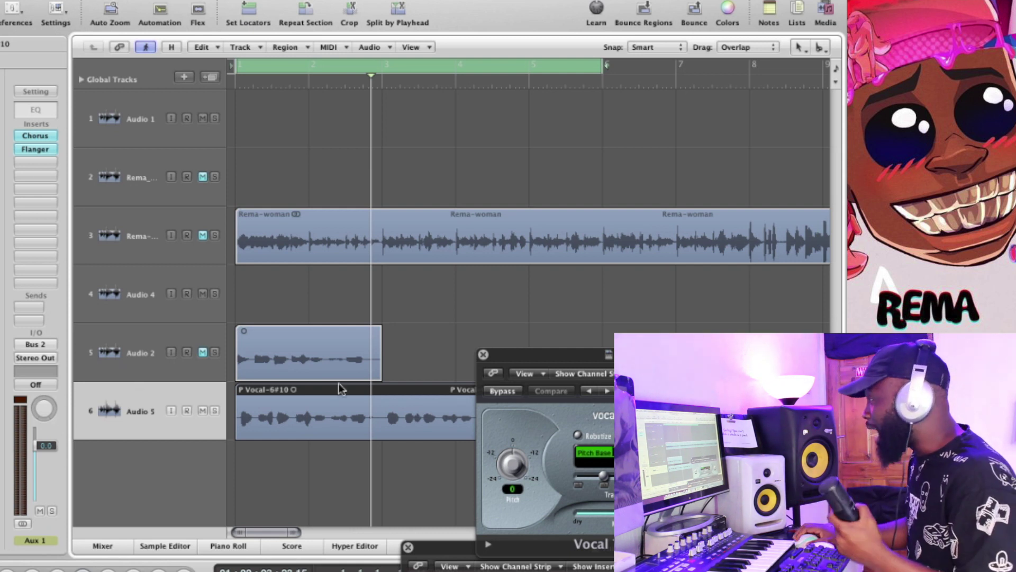
Close the Vocal Transformer window and play back the Audio 5 vocal with PlatinumVerb still bypassed
{"action": "left_click_drag", "start_coordinate": [498, 360], "coordinate": [202, 266]}
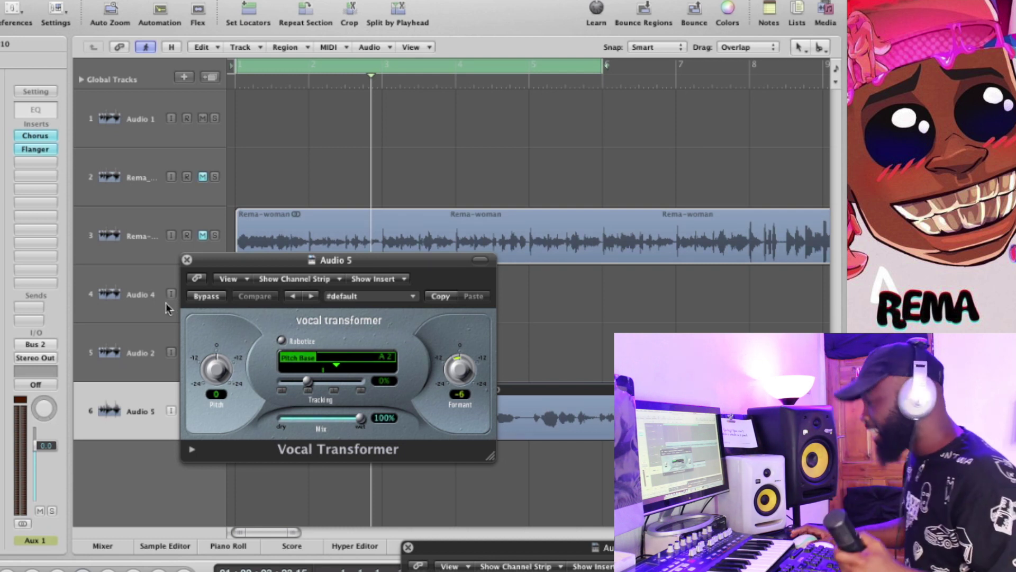
{"action": "left_click", "coordinate": [187, 260]}
{"action": "key", "text": "space"}
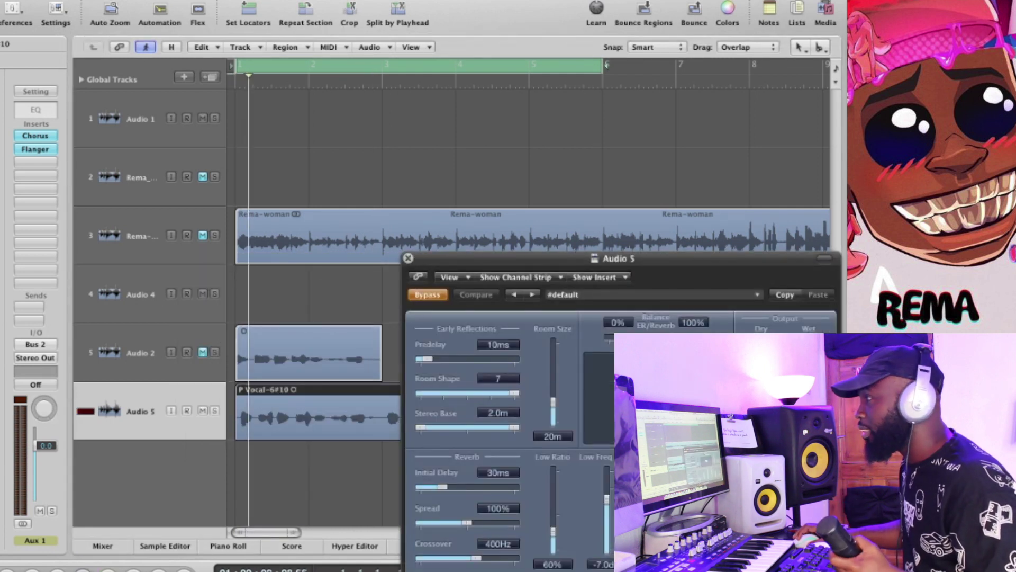
Take the PlatinumVerb on Audio 5 out of bypass, play back the vocal with the reverb, and close its window
{"action": "left_click_drag", "start_coordinate": [436, 258], "coordinate": [114, 119]}
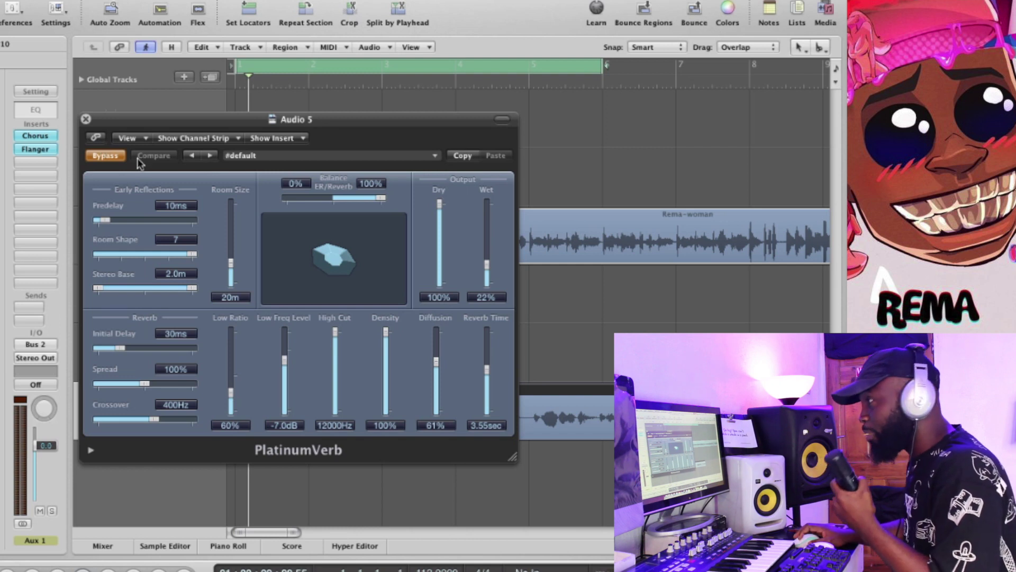
{"action": "left_click", "coordinate": [109, 155]}
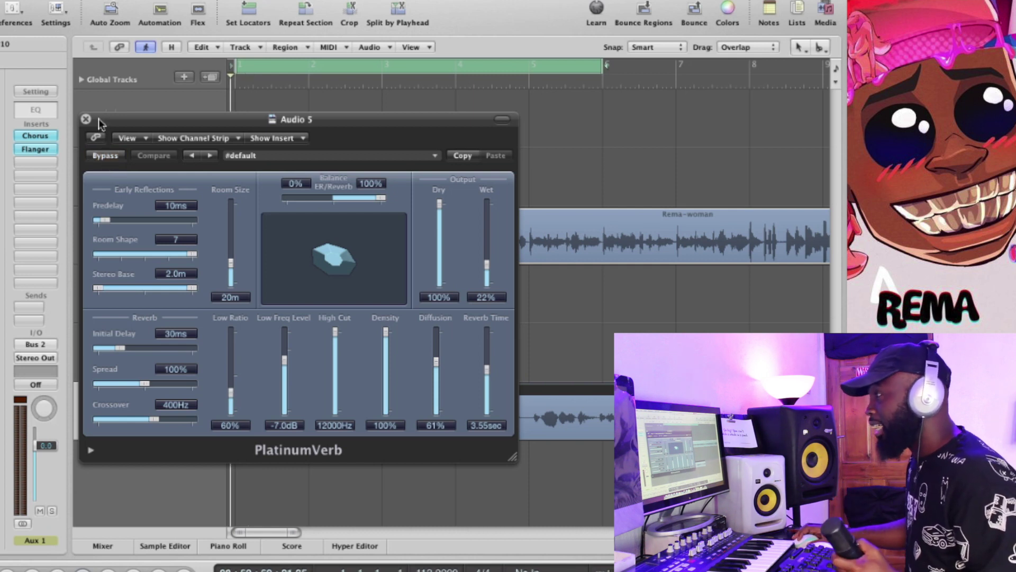
{"action": "left_click_drag", "start_coordinate": [99, 119], "coordinate": [135, 197]}
{"action": "left_click_drag", "start_coordinate": [179, 221], "coordinate": [211, 231]}
{"action": "key", "text": "space"}
{"action": "key", "text": "space"}
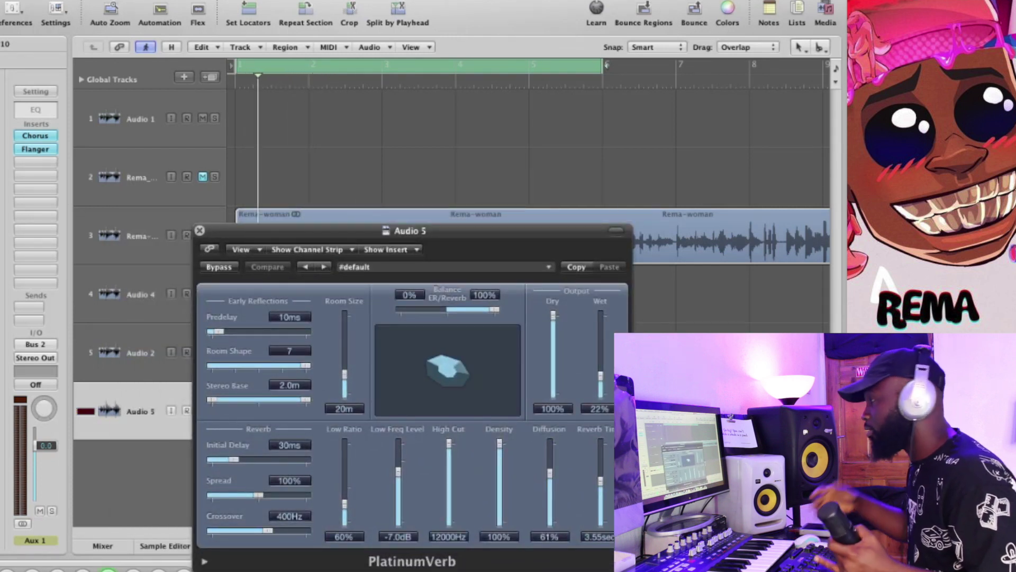
{"action": "left_click_drag", "start_coordinate": [288, 234], "coordinate": [288, 49]}
{"action": "key", "text": "space"}
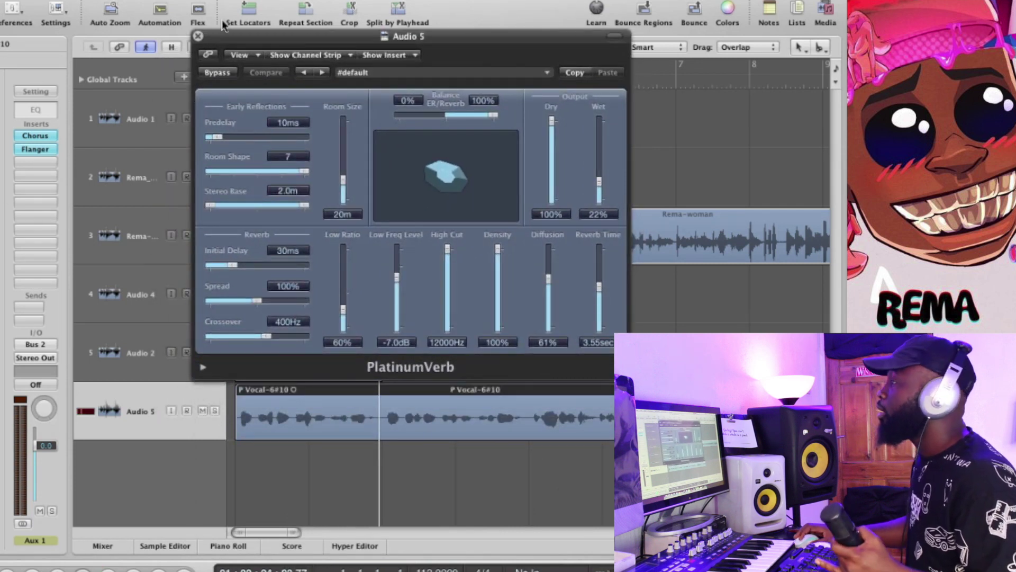
{"action": "left_click", "coordinate": [197, 37]}
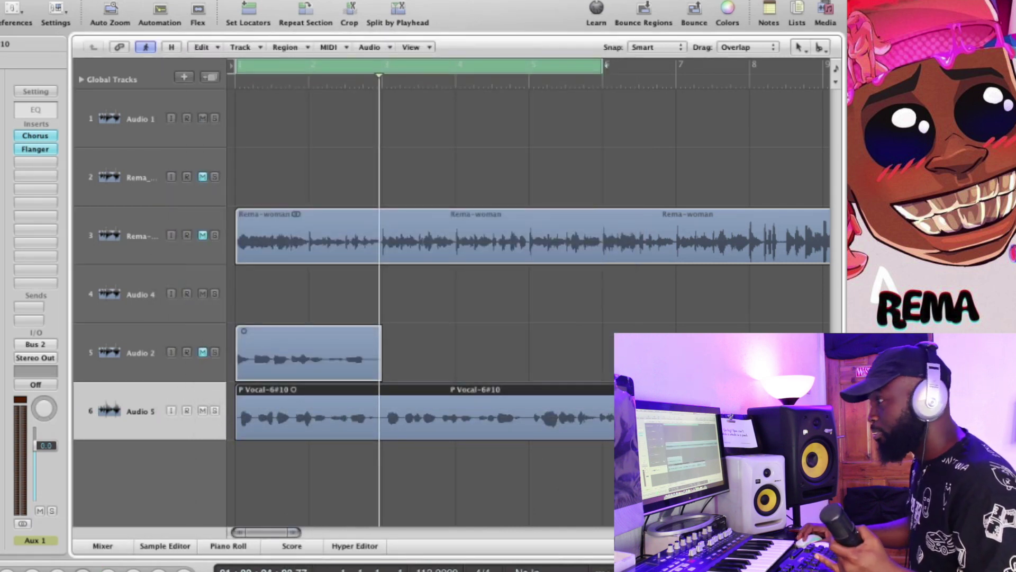
Open the AutoFilter on Audio 5, take it out of bypass, play back the vocal with it, and close its window
{"action": "double_click", "coordinate": [2, 176]}
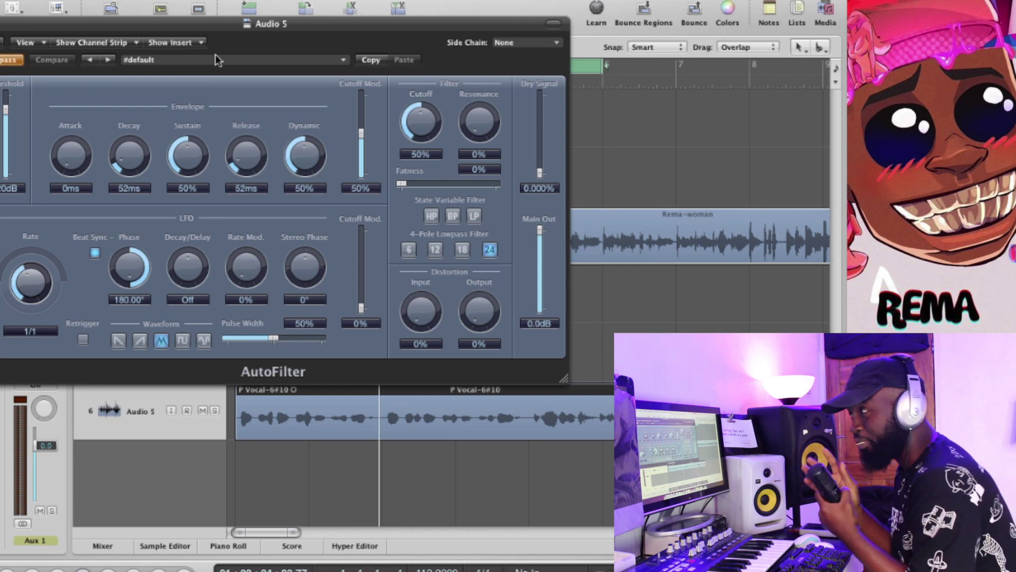
{"action": "left_click_drag", "start_coordinate": [62, 25], "coordinate": [276, 53]}
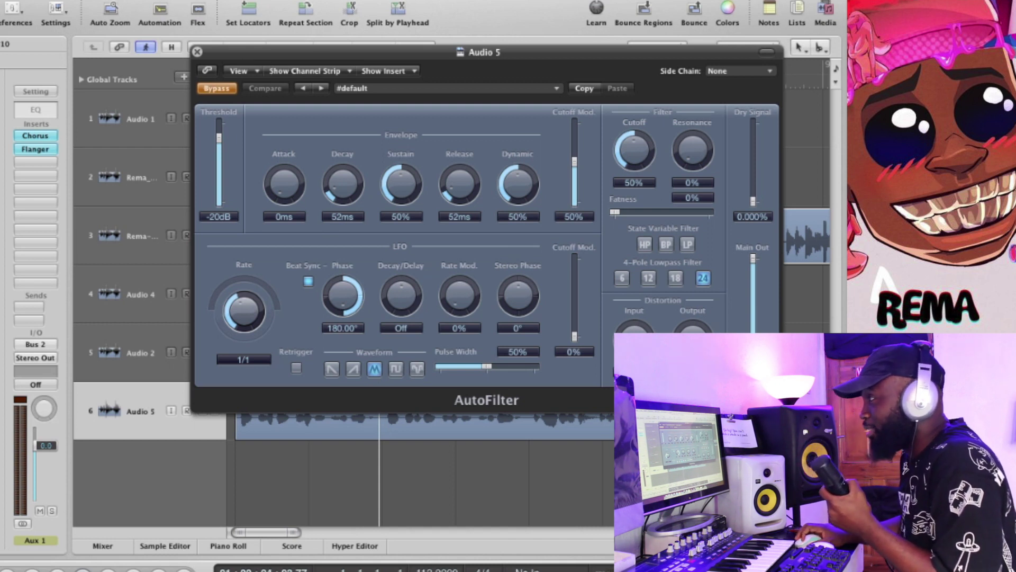
{"action": "left_click", "coordinate": [215, 88]}
{"action": "left_click_drag", "start_coordinate": [263, 64], "coordinate": [262, 3]}
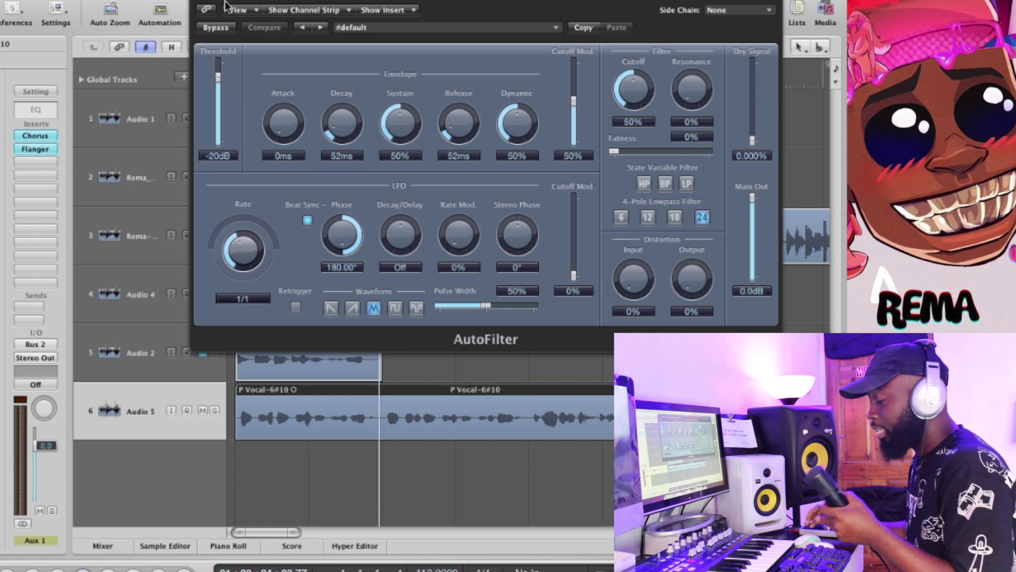
{"action": "key", "text": "space"}
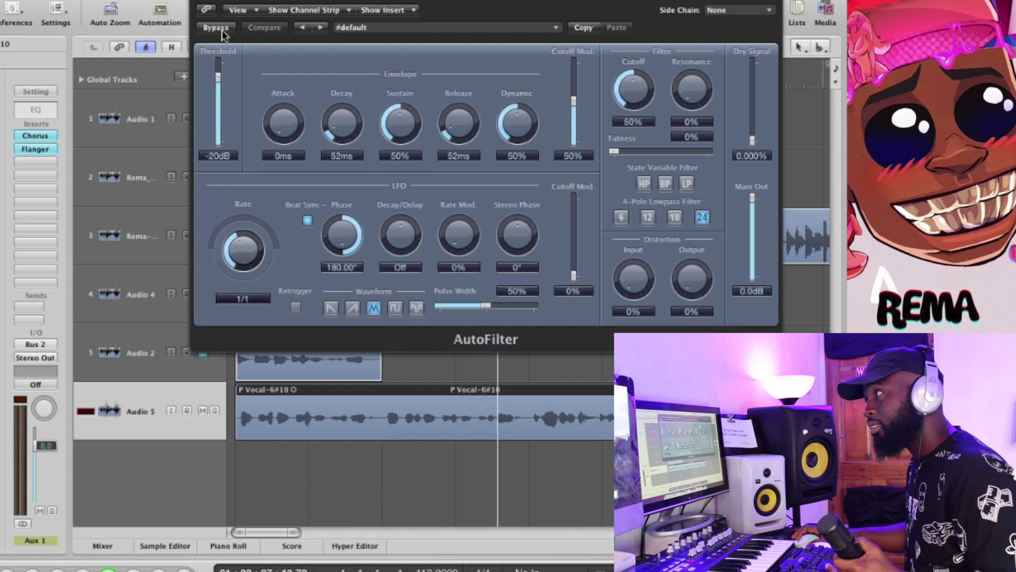
{"action": "left_click", "coordinate": [197, 5]}
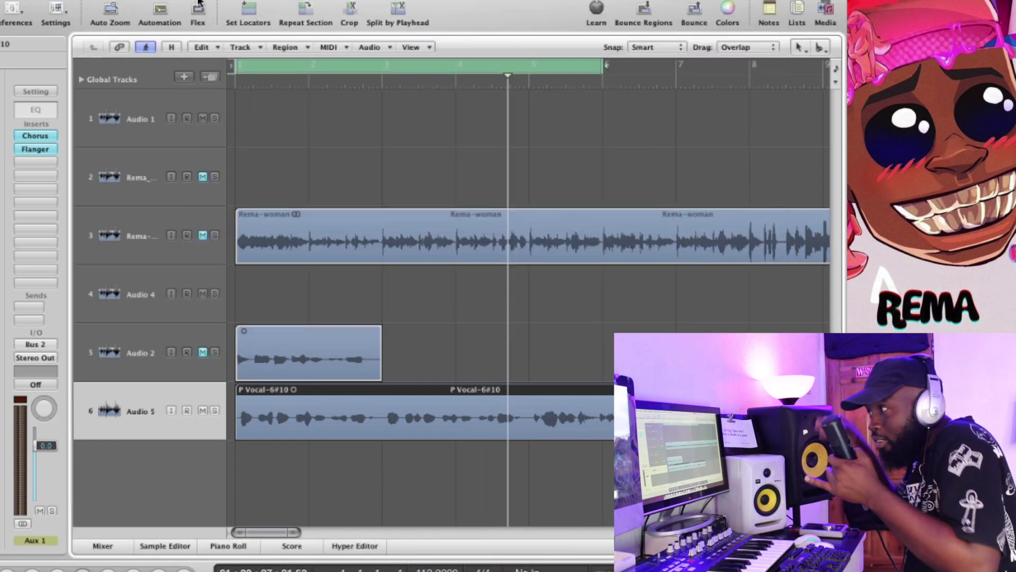
Take the Channel EQ with the gabzgambo setting on Audio 5 out of bypass and play back the vocal
{"action": "left_click", "coordinate": [35, 110]}
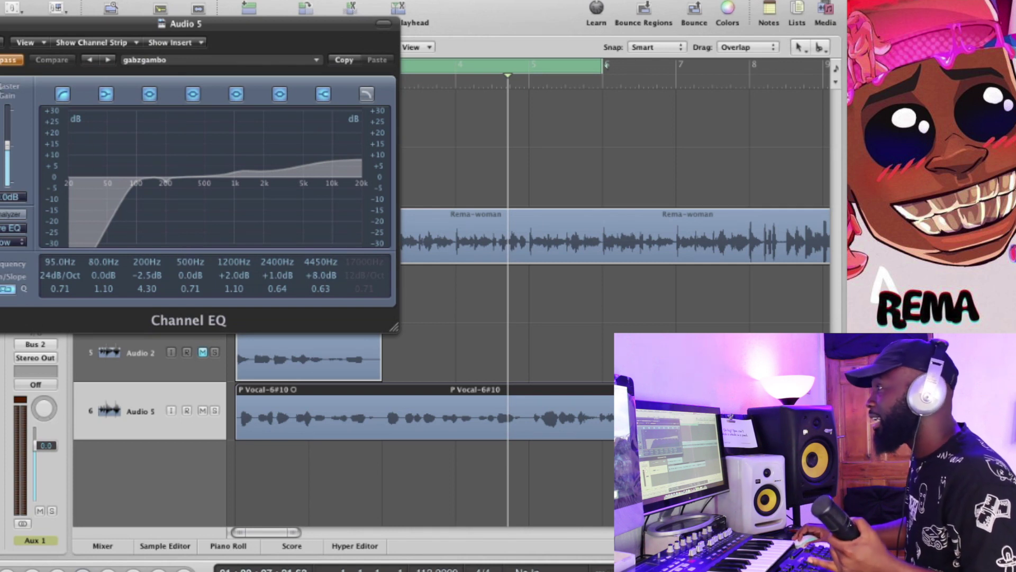
{"action": "left_click_drag", "start_coordinate": [30, 20], "coordinate": [173, 92]}
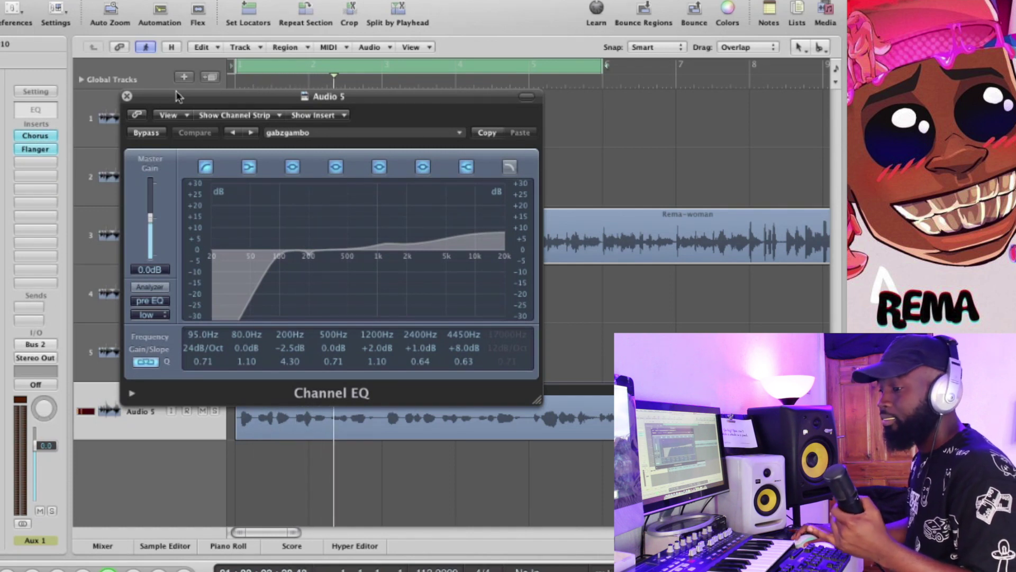
{"action": "left_click", "coordinate": [127, 96]}
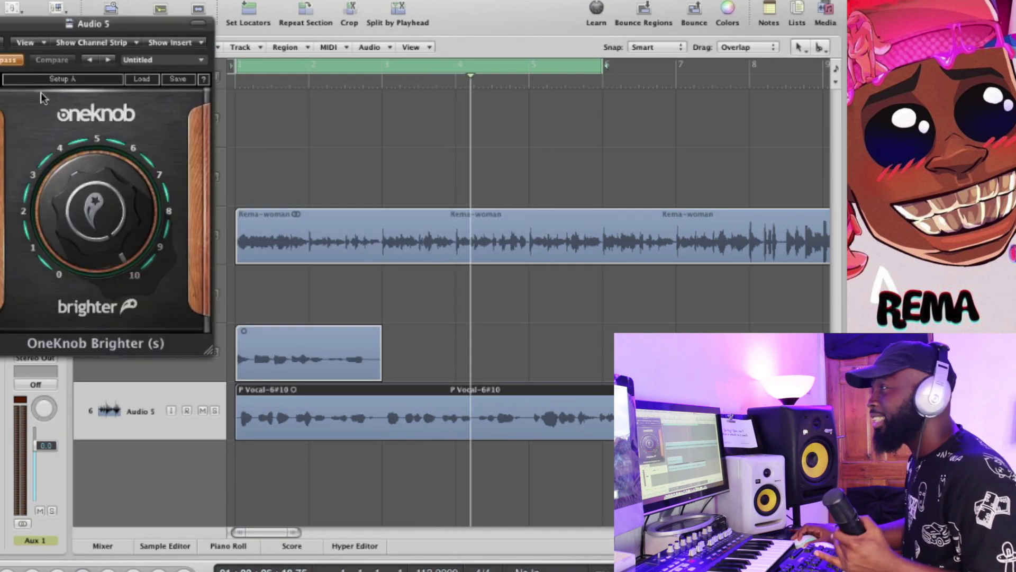
Take the OneKnob Brighter on Audio 5 out of bypass, play back the vocal with it, and close its window
{"action": "left_click_drag", "start_coordinate": [39, 33], "coordinate": [184, 88]}
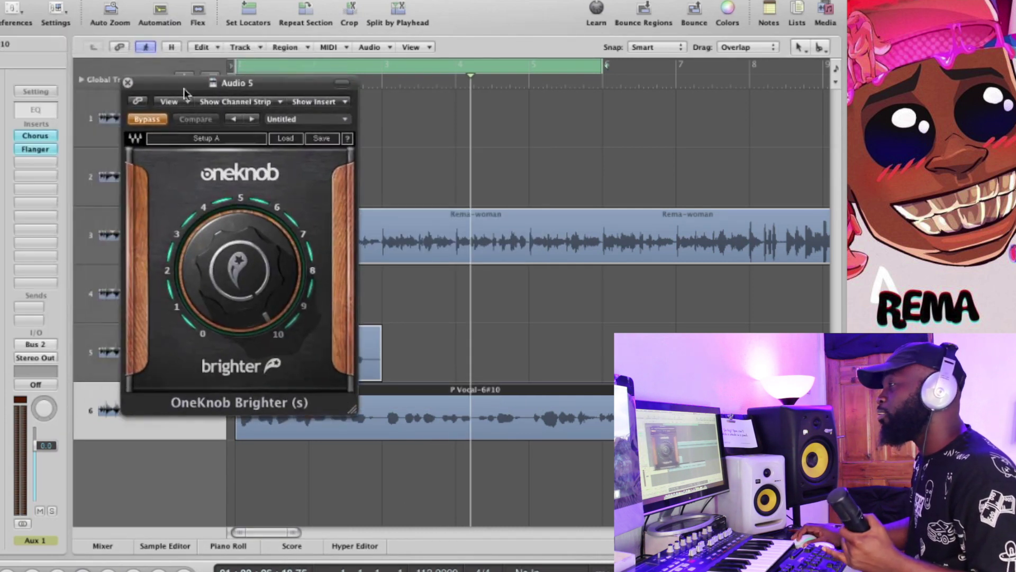
{"action": "left_click", "coordinate": [152, 118]}
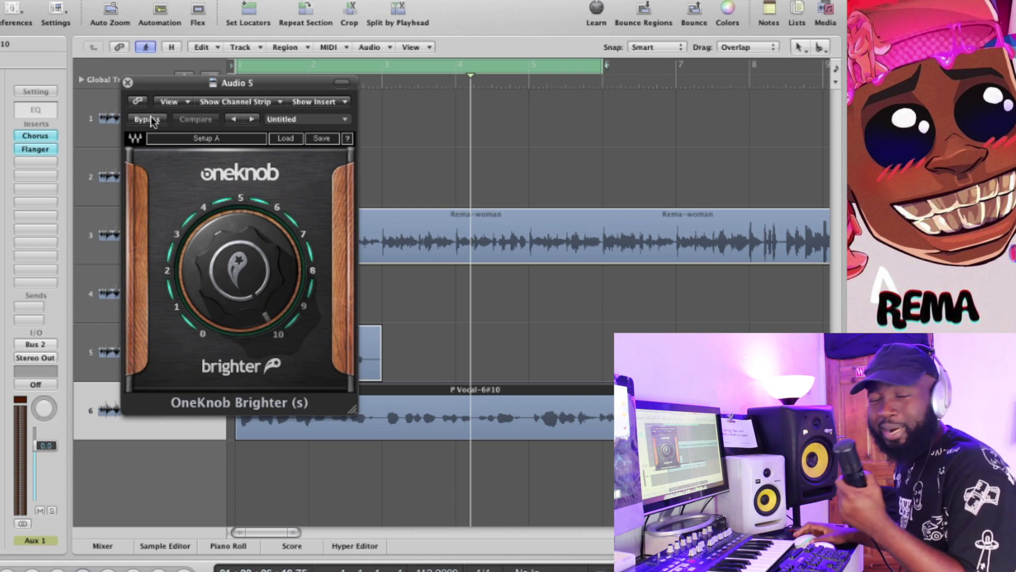
{"action": "key", "text": "space"}
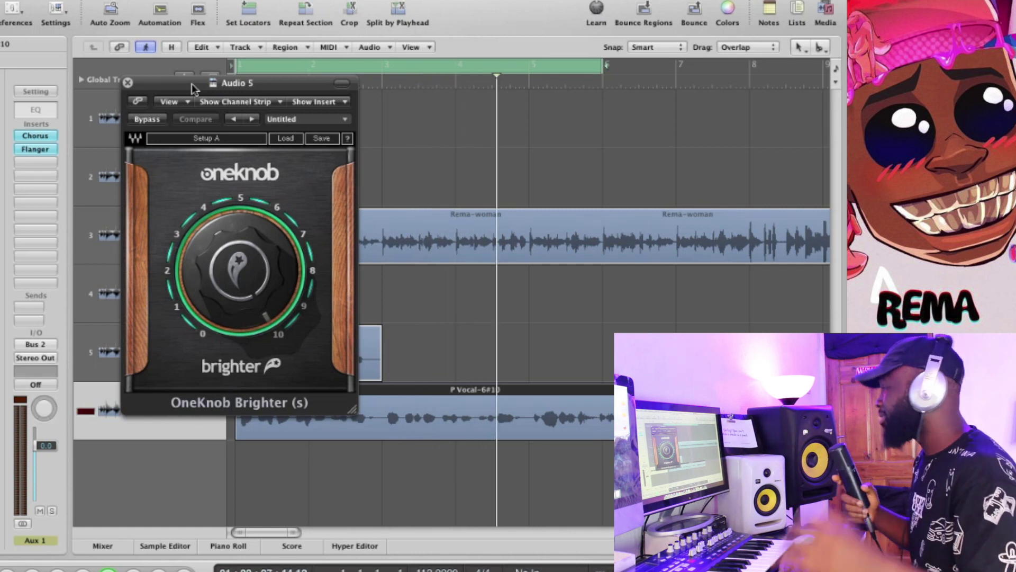
{"action": "key", "text": "space"}
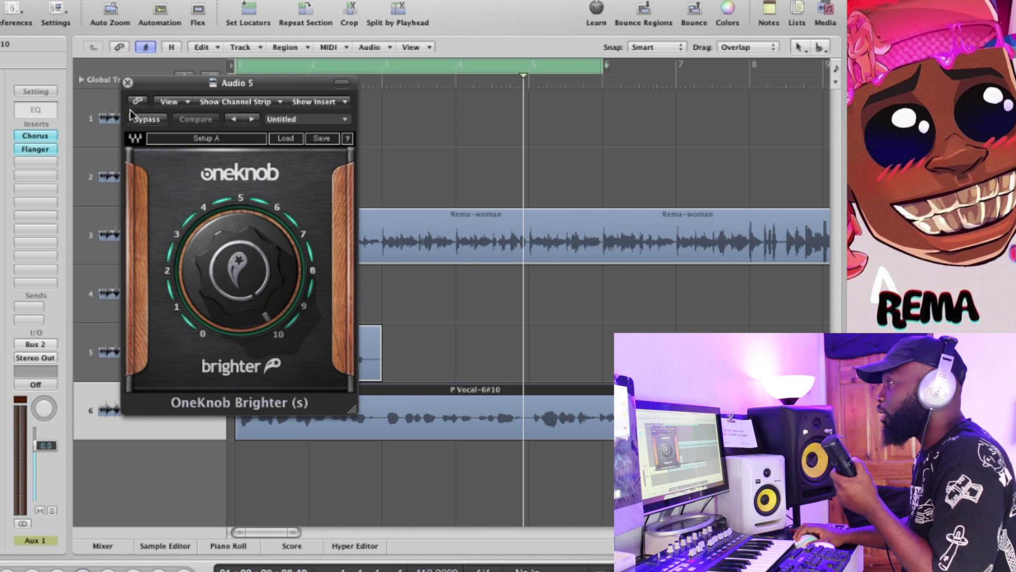
{"action": "left_click", "coordinate": [127, 82]}
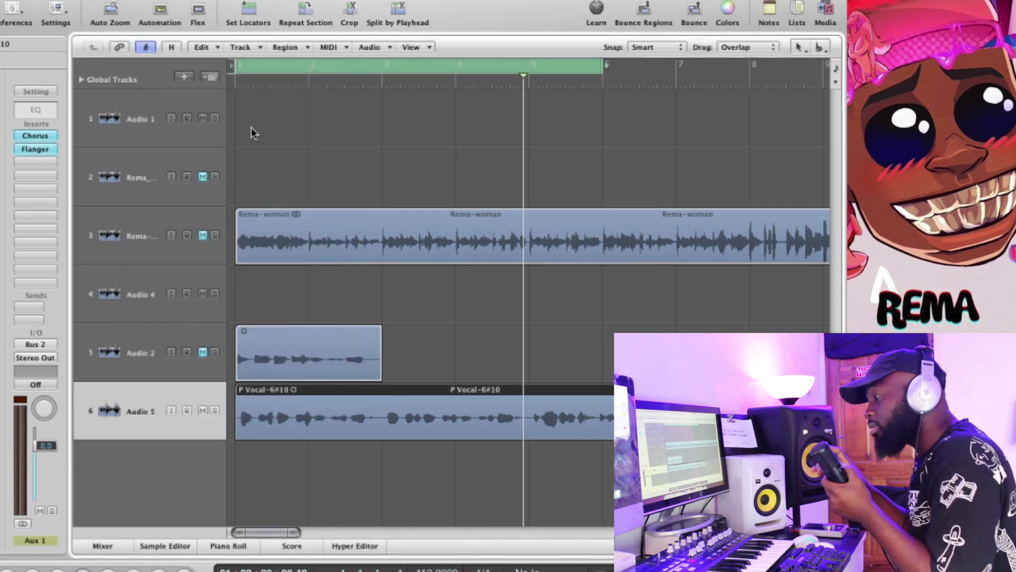
Turn off cycle mode, unmute the Rema-woman track, and play it together with the Audio 5 vocal from the start
{"action": "left_click", "coordinate": [312, 72]}
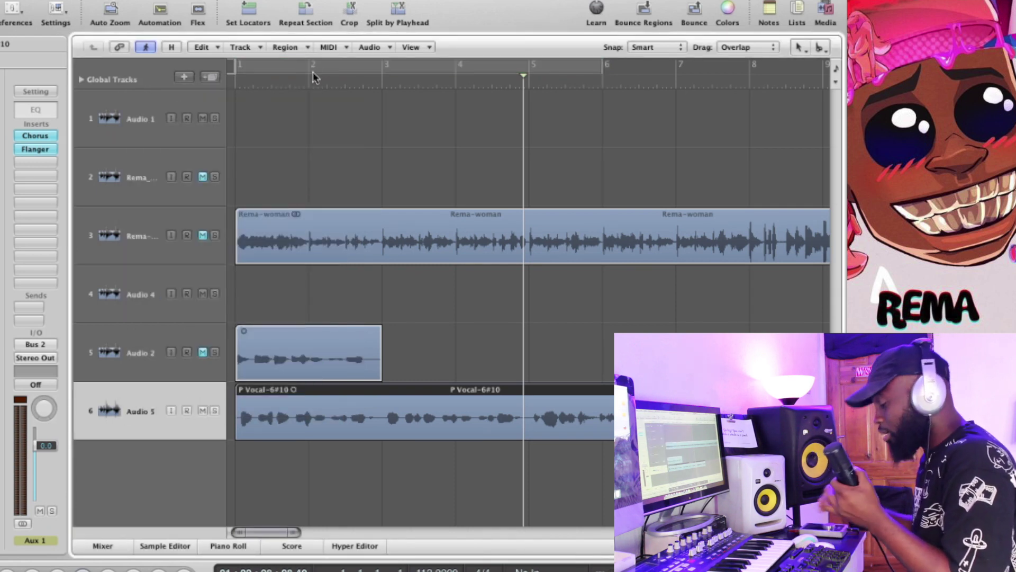
{"action": "key", "text": "Return"}
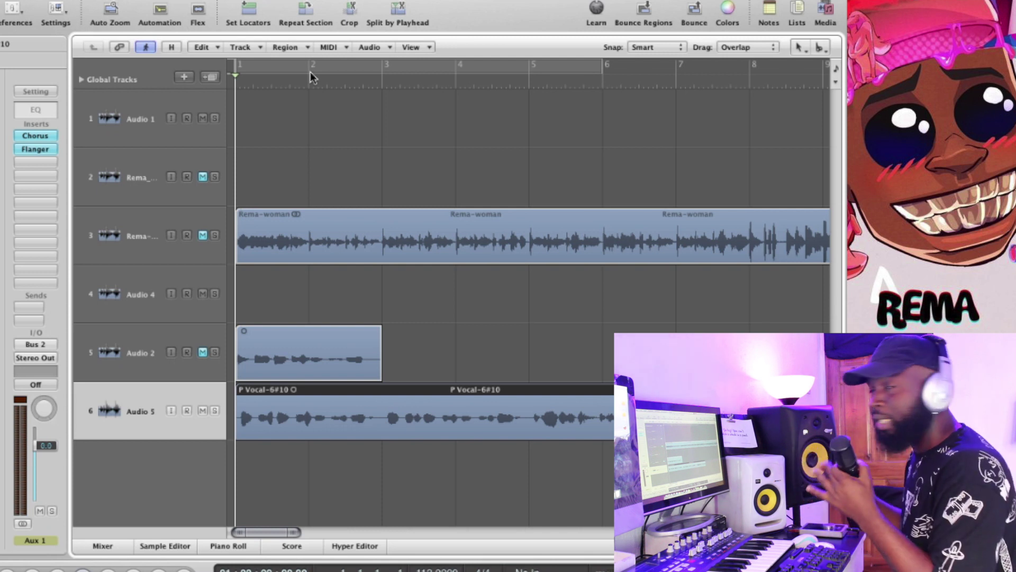
{"action": "left_click", "coordinate": [203, 235]}
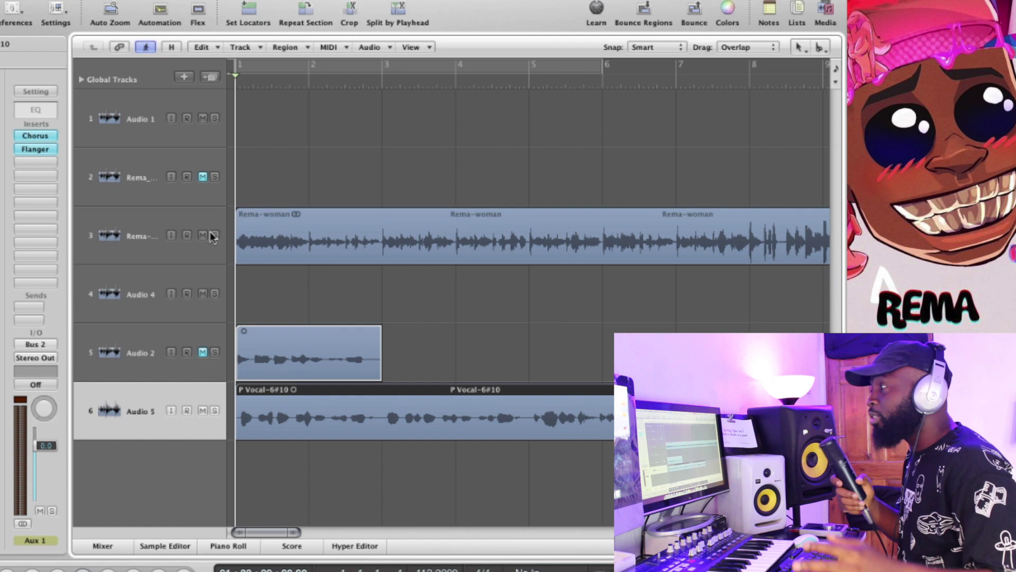
{"action": "key", "text": "space"}
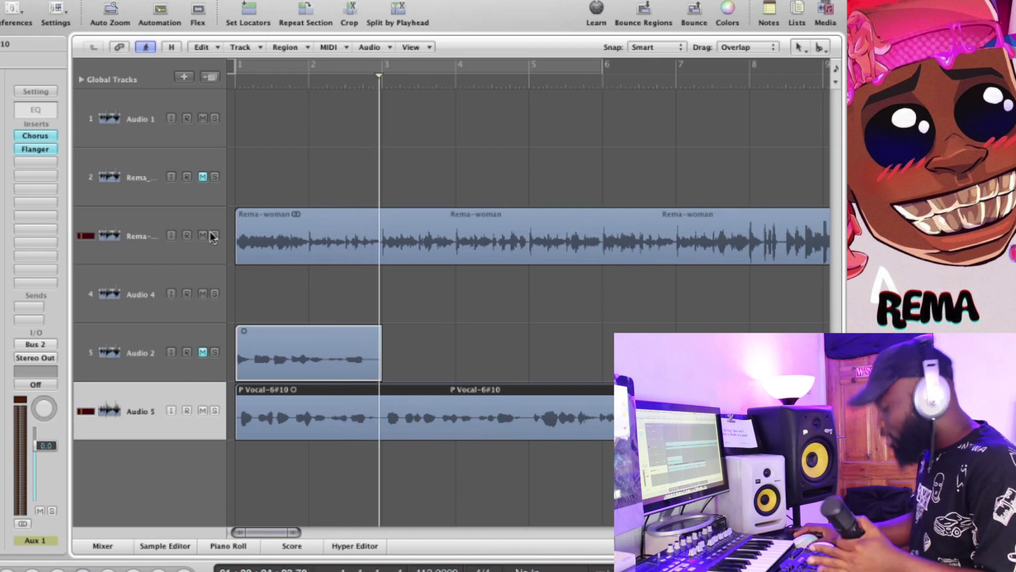
Mute the vocal region on Audio 5, return the playhead to the start, and unmute the Audio 2 track
{"action": "key", "text": "m"}
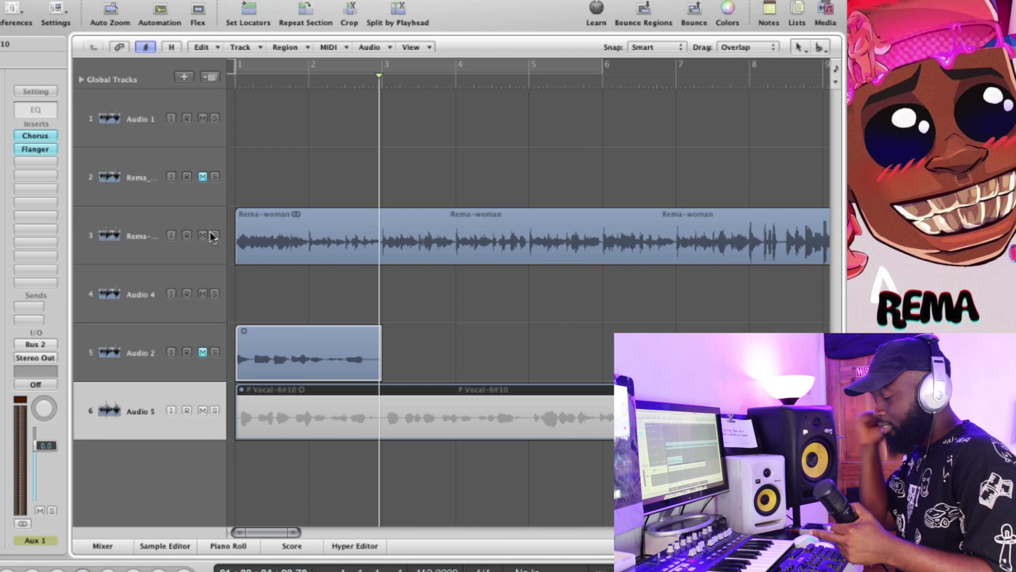
{"action": "key", "text": "Return"}
{"action": "left_click", "coordinate": [201, 352]}
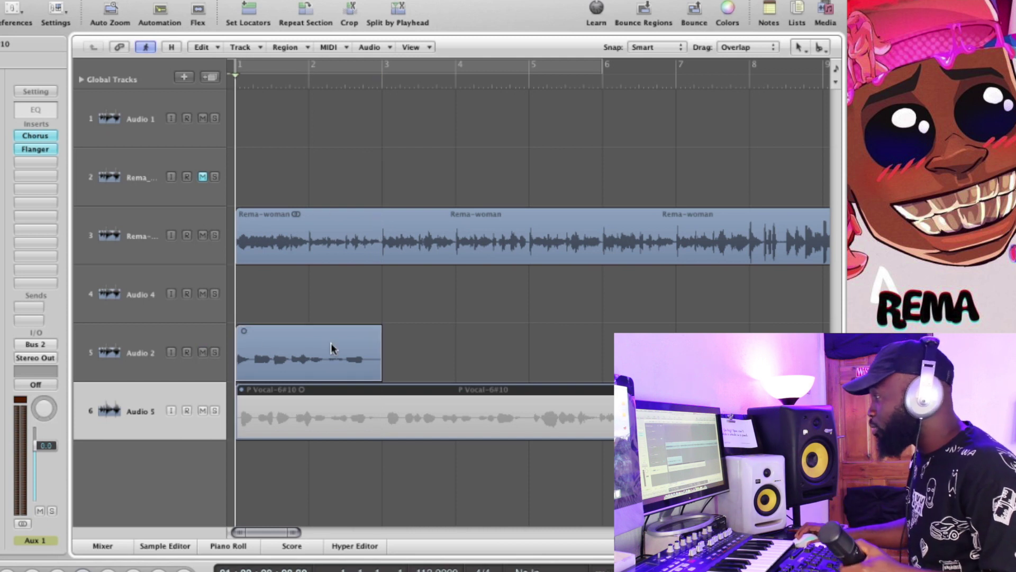
Loop the Audio 2 region to about bar 7, turn cycle mode on, and play it with the original song
{"action": "left_click_drag", "start_coordinate": [382, 341], "coordinate": [665, 338]}
{"action": "key", "text": "space"}
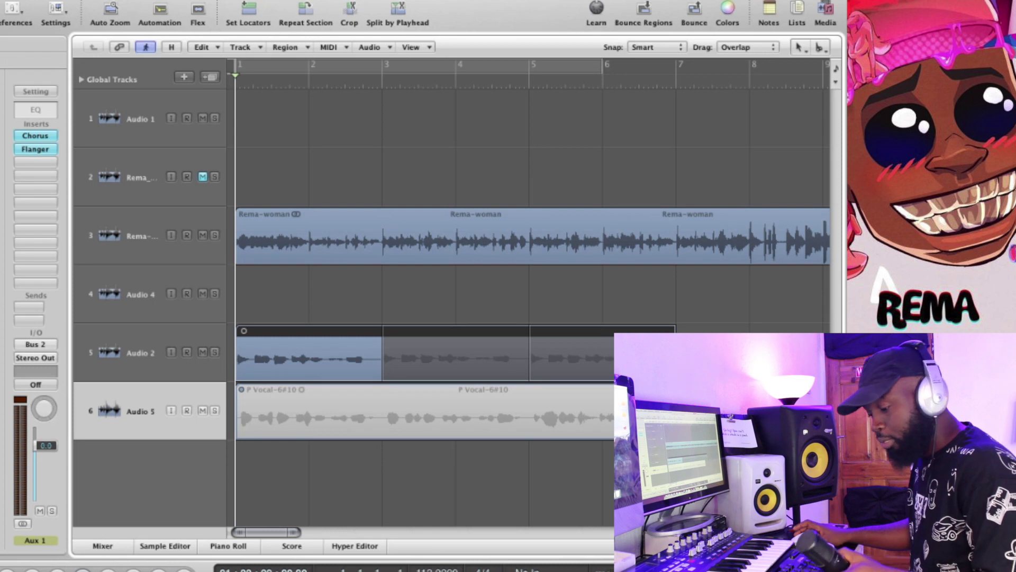
{"action": "key", "text": "c"}
{"action": "key", "text": "space"}
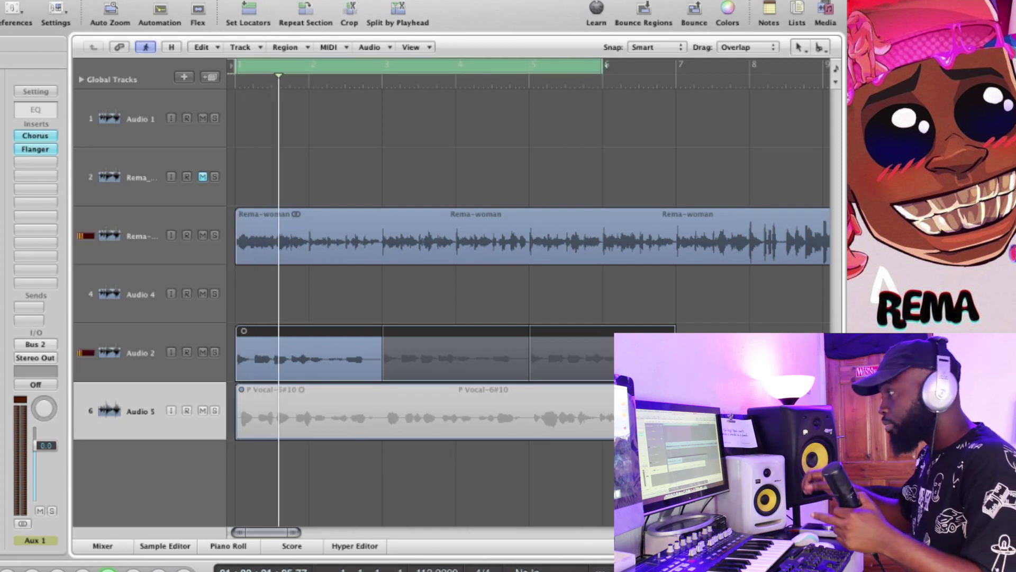
Select the Audio 2 track and examine the Chorus and Flanger settings on its Aux 1 channel
{"action": "left_click", "coordinate": [88, 353]}
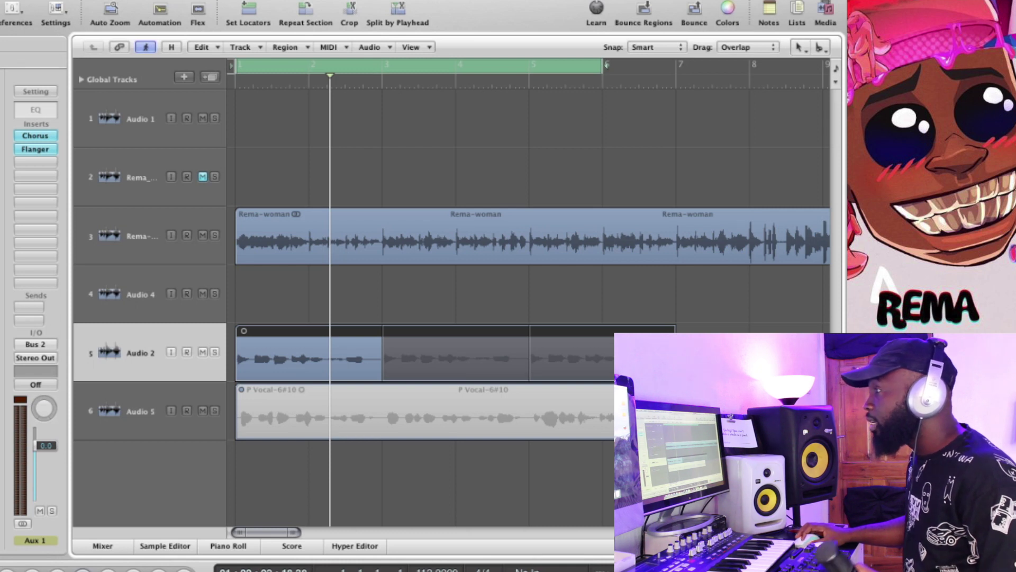
{"action": "left_click", "coordinate": [35, 136]}
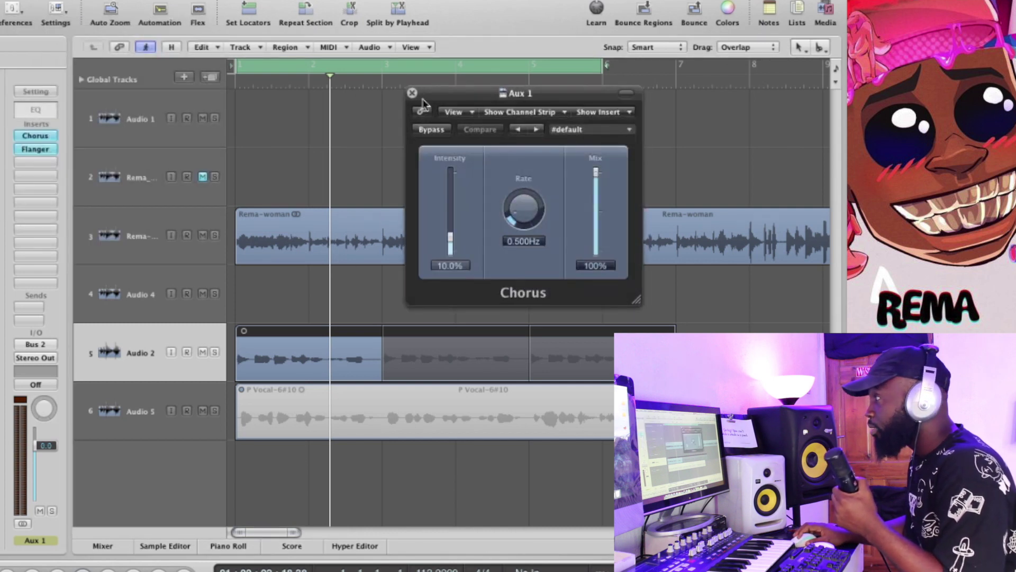
{"action": "left_click", "coordinate": [414, 92]}
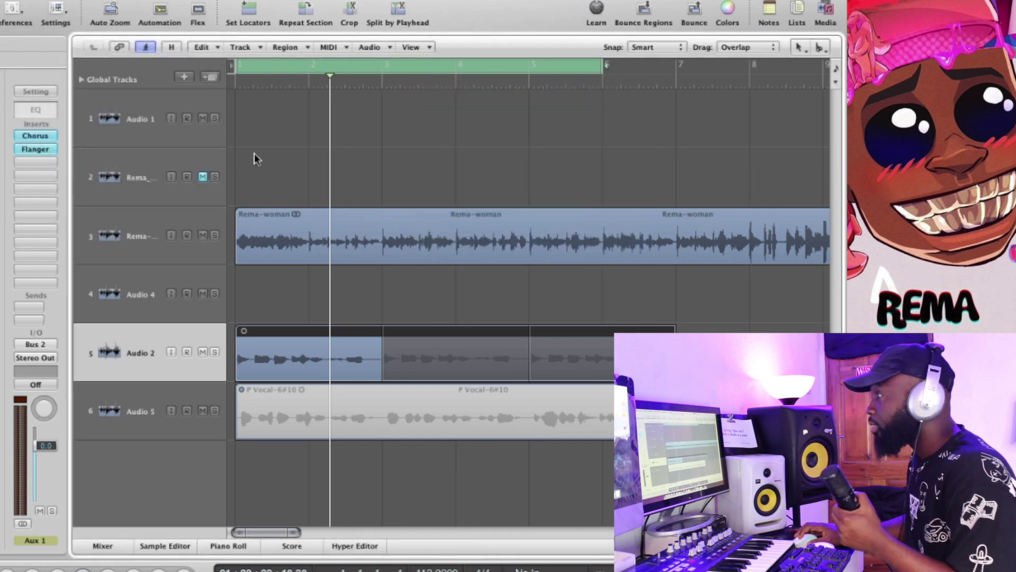
{"action": "left_click", "coordinate": [35, 149]}
{"action": "left_click_drag", "start_coordinate": [52, 32], "coordinate": [274, 44]}
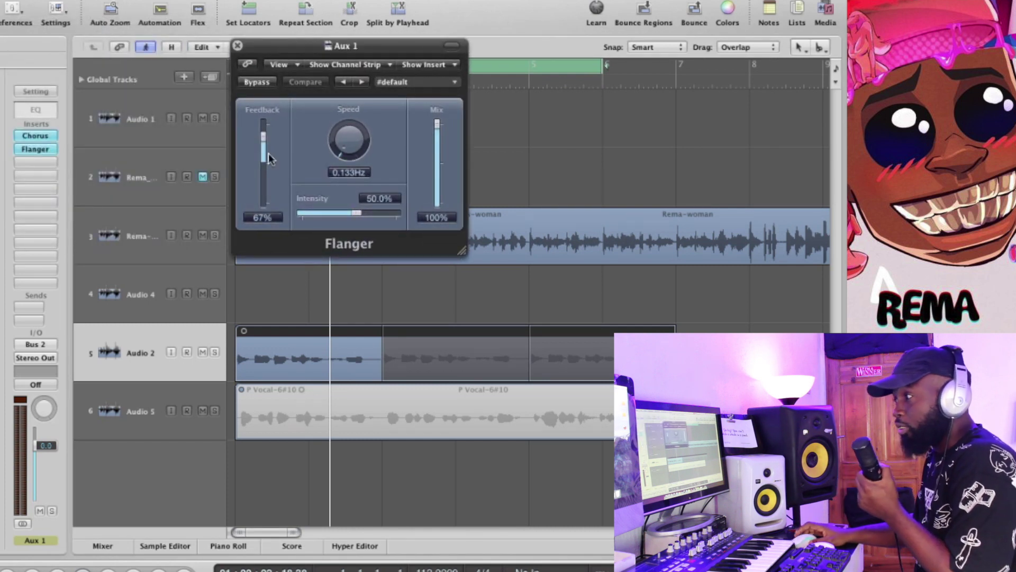
{"action": "left_click", "coordinate": [1, 302]}
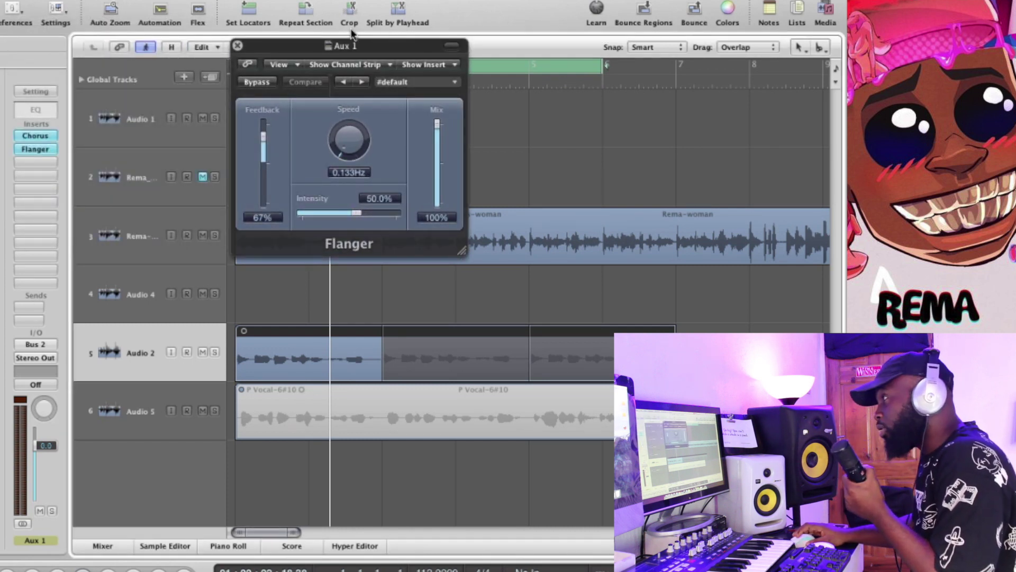
{"action": "left_click", "coordinate": [237, 46]}
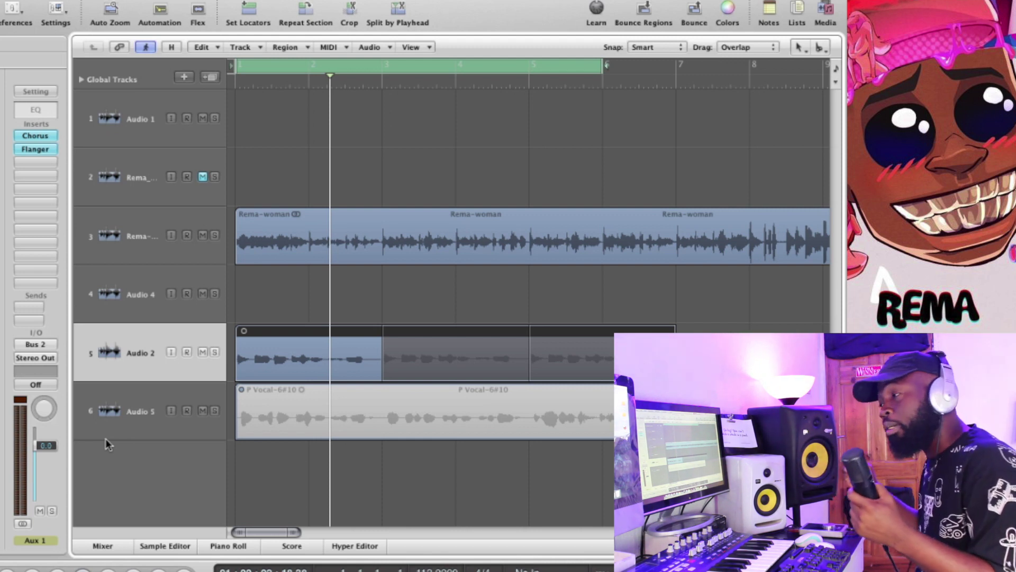
{"action": "left_click", "coordinate": [132, 297]}
{"action": "left_click", "coordinate": [138, 334]}
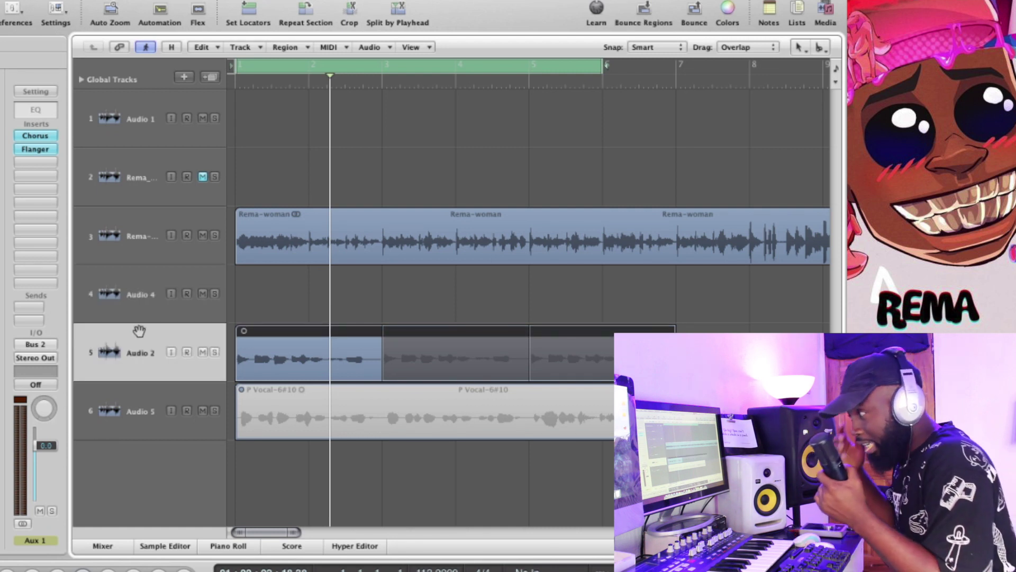